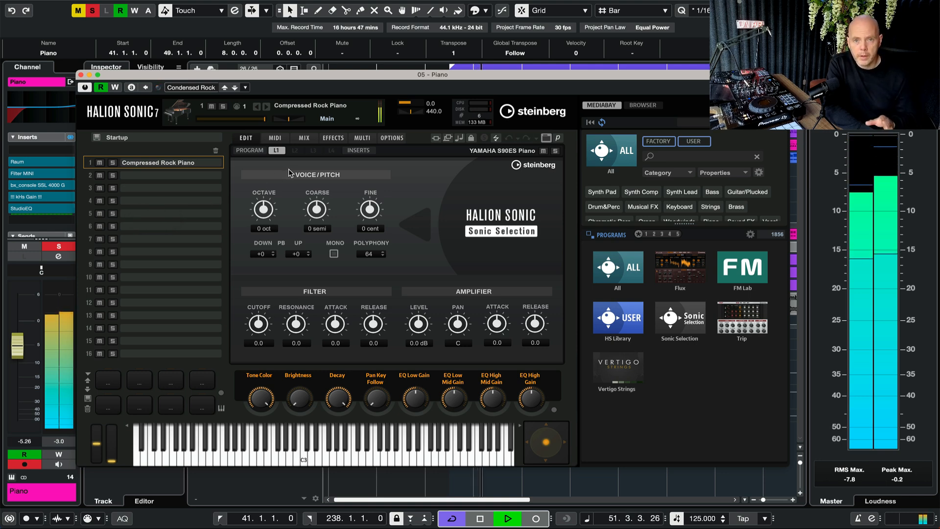
Close the HALion Sonic window, view the notes of the Piano part at bar 49 in the Key Editor, and stop playback.
left_click(82, 74)
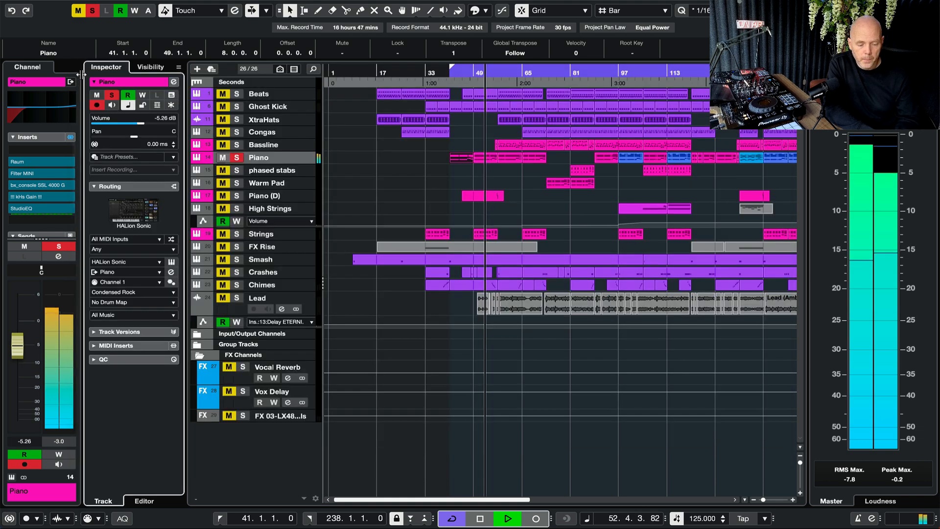
double_click(492, 158)
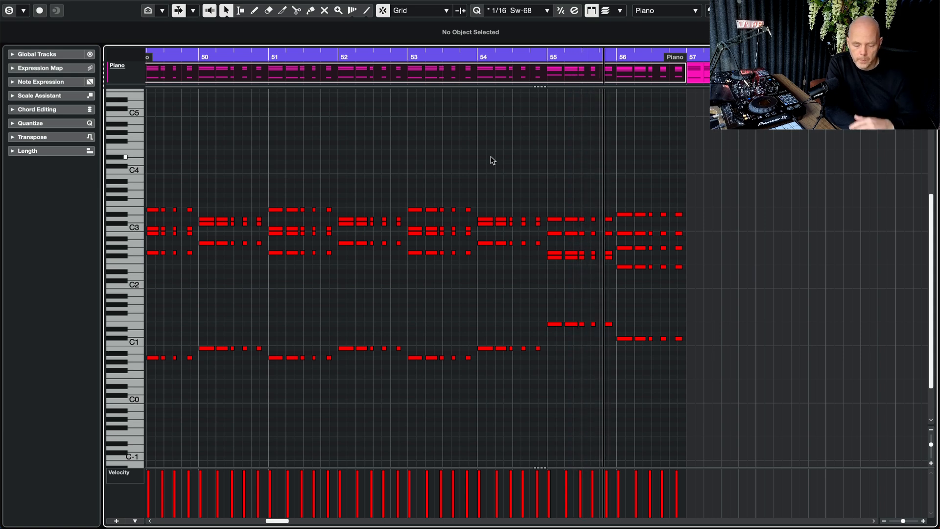
key("Return")
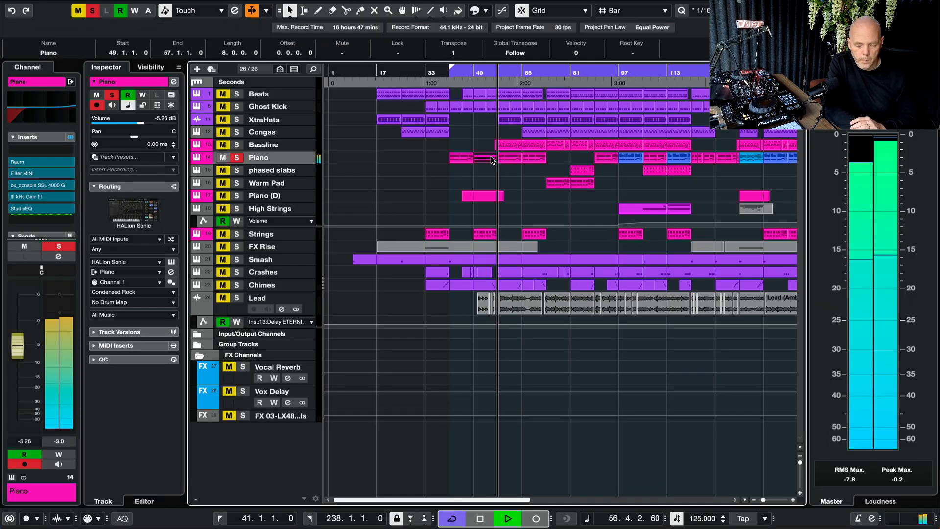
key("space")
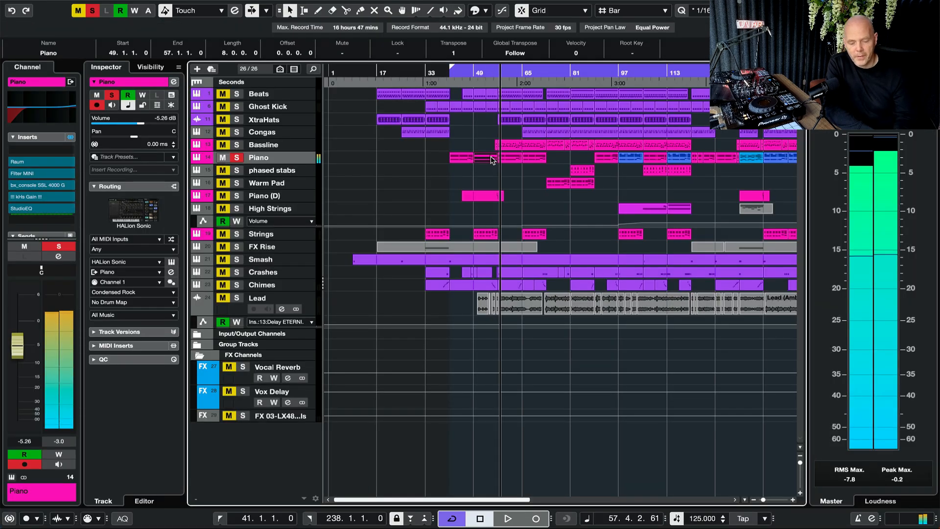
left_click(510, 158)
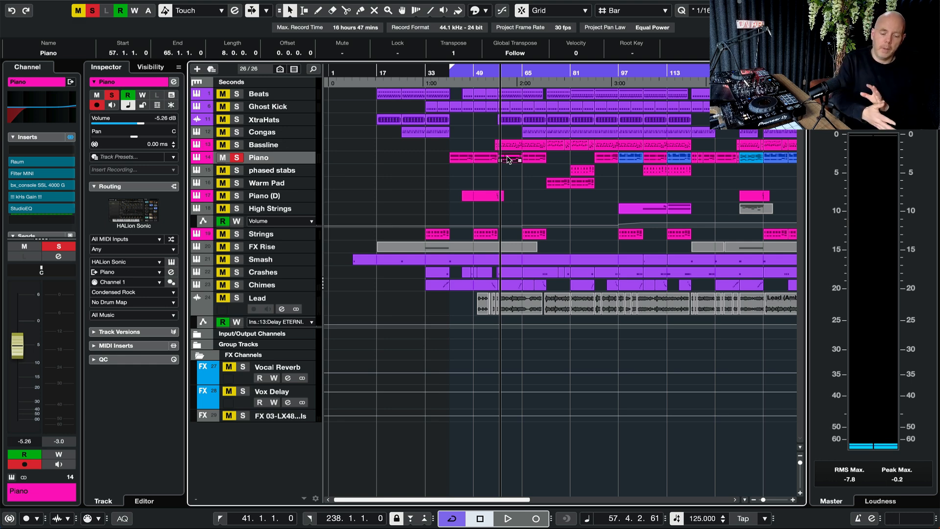
Show the Piano track's Filter MINI automation and play the song from about bar 121.
left_click(197, 158)
scroll(644, 269, "right", 6)
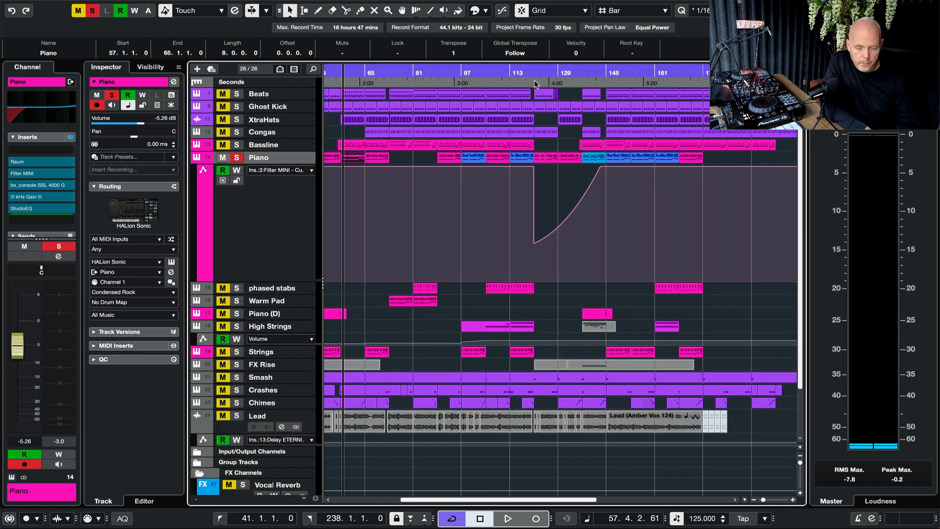
left_click(535, 83)
key("space")
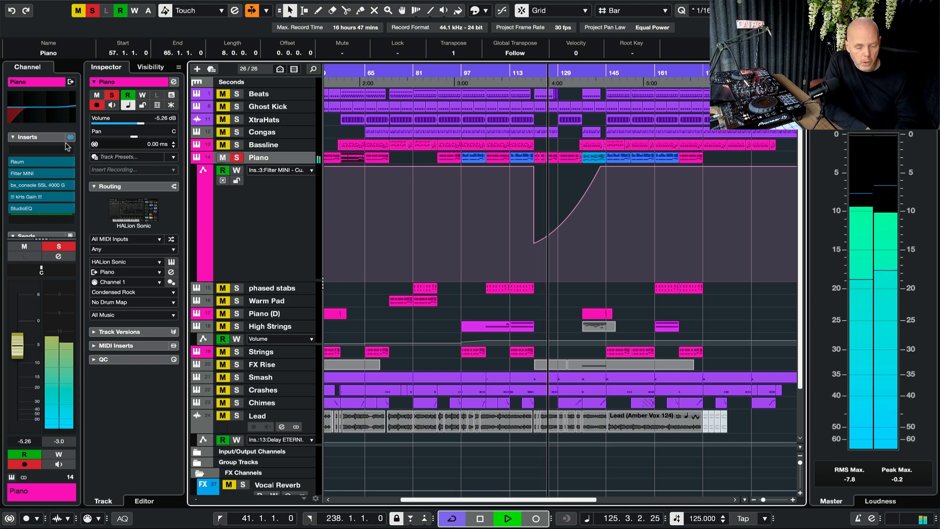
Inspect the Piano channel's Filter MINI insert during playback, close its window and stop the song.
left_click(24, 174)
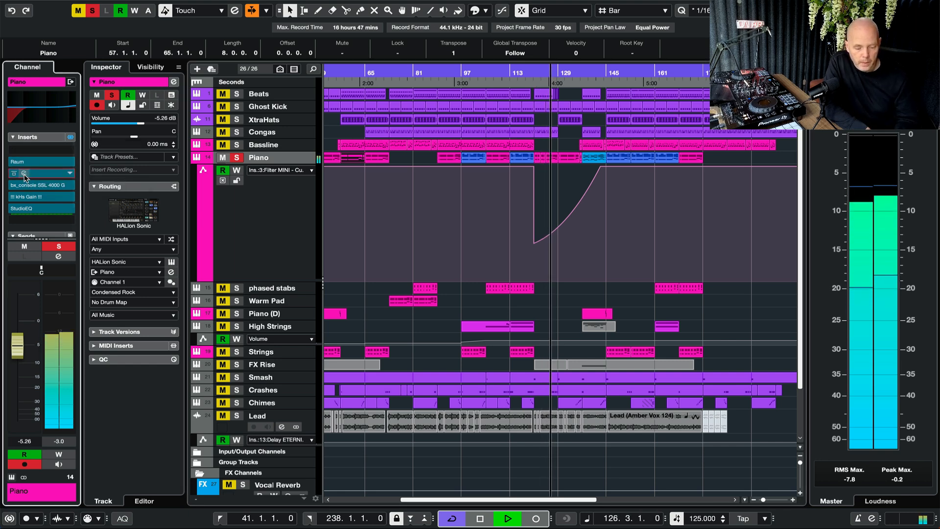
left_click_drag(304, 289, 428, 174)
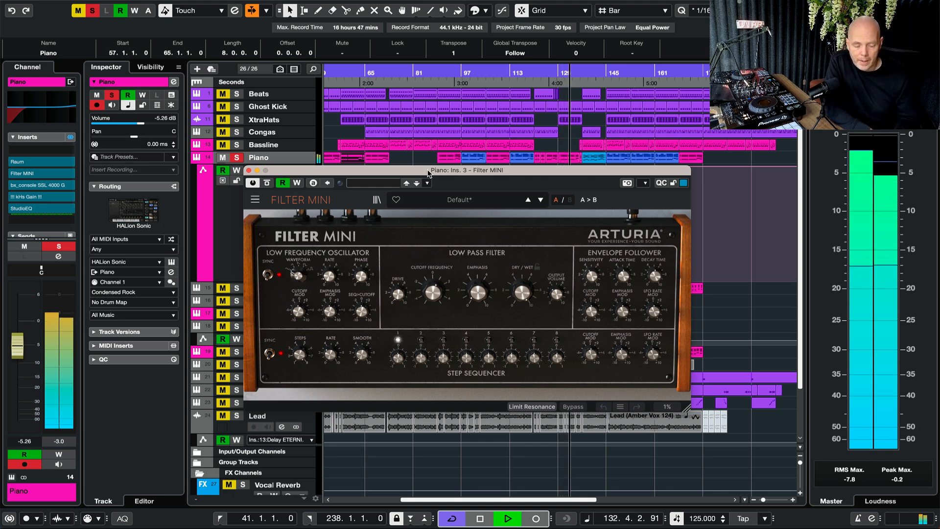
left_click(249, 170)
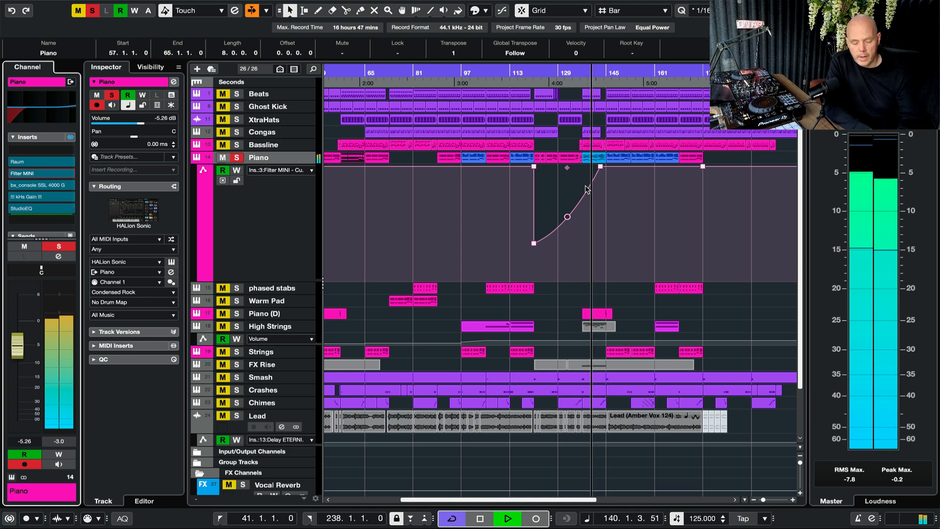
key("space")
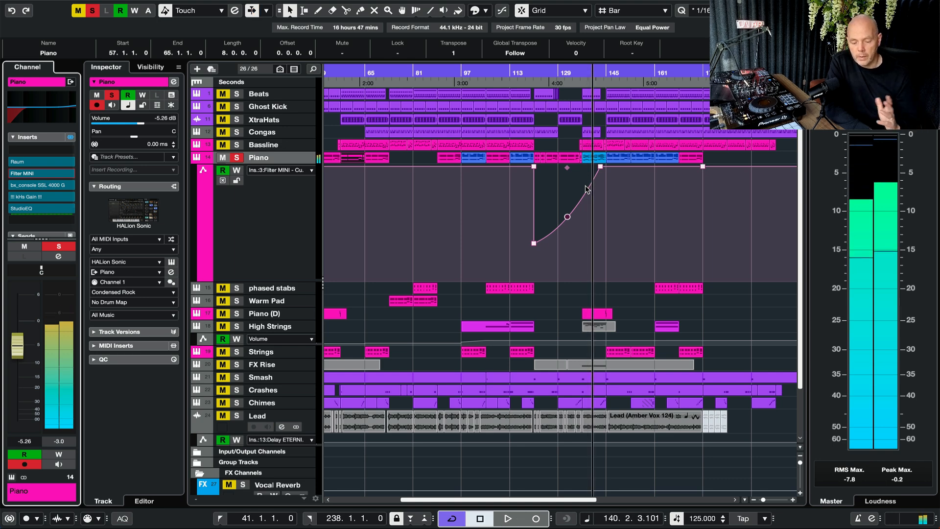
View the notes of the Piano part starting around bar 137 in the Key Editor and return to the project.
left_click(598, 160)
double_click(598, 161)
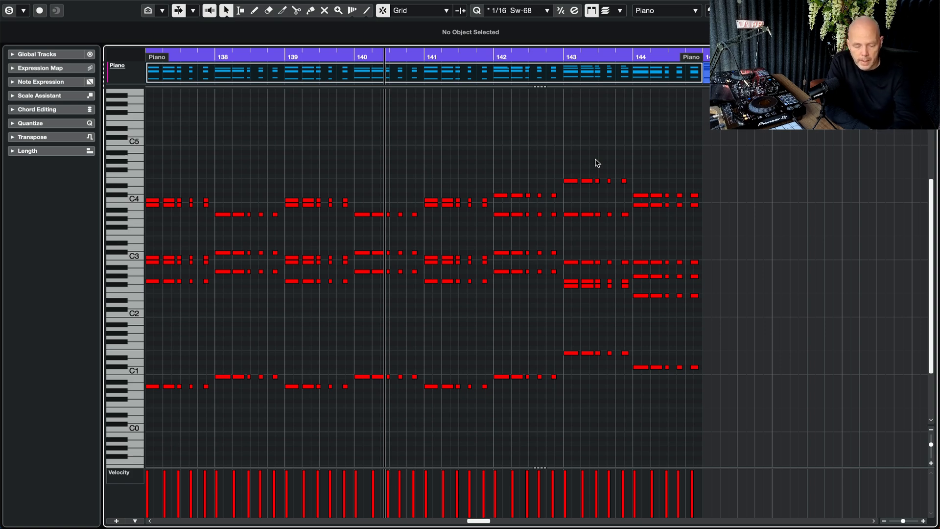
key("Escape")
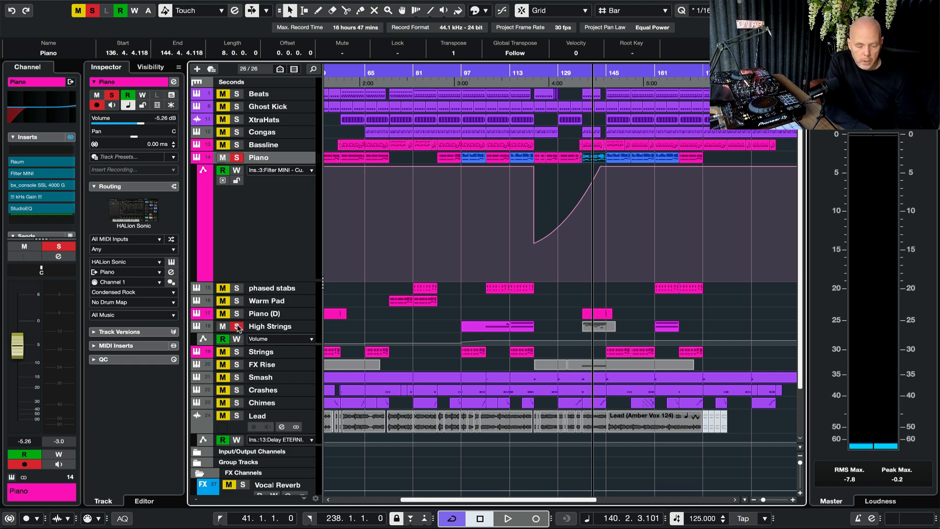
Play the soloed Piano and High Strings from about bar 136 and view the High Strings part's notes in the Key Editor.
left_click(581, 72)
key("space")
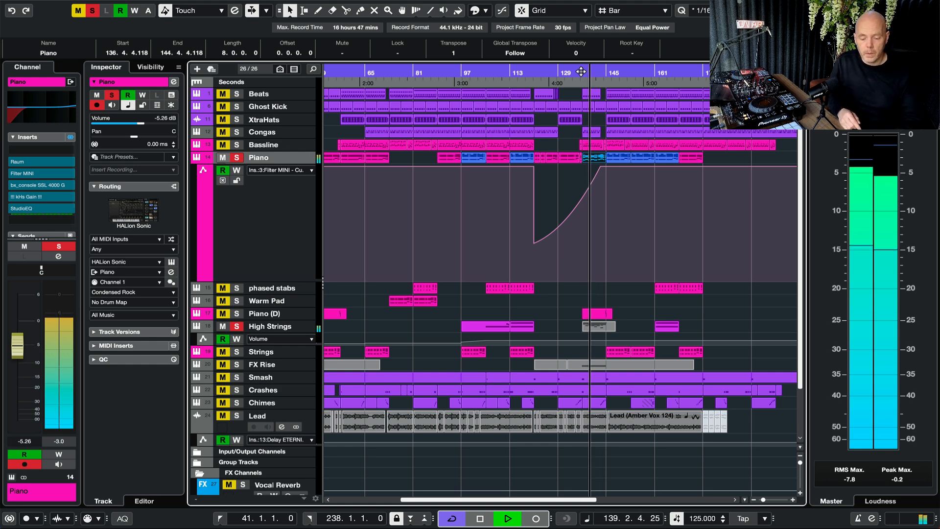
double_click(599, 326)
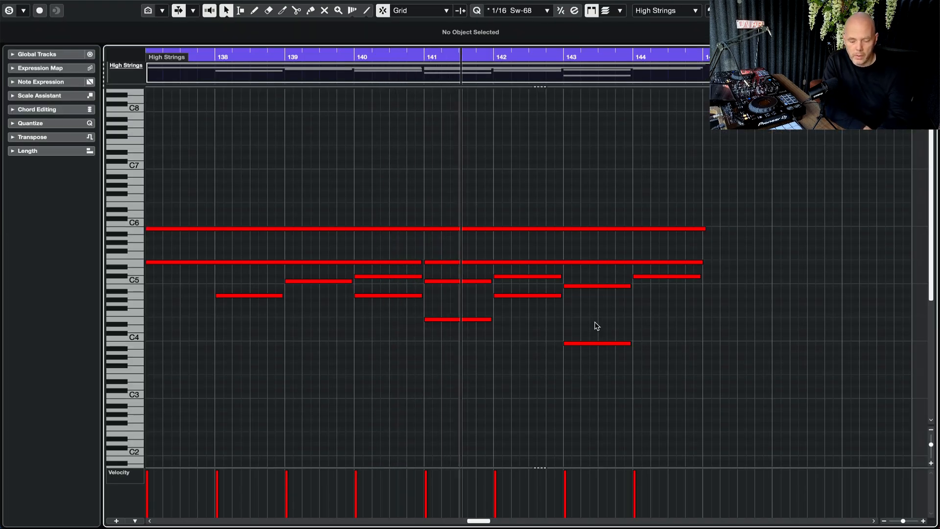
key("Return")
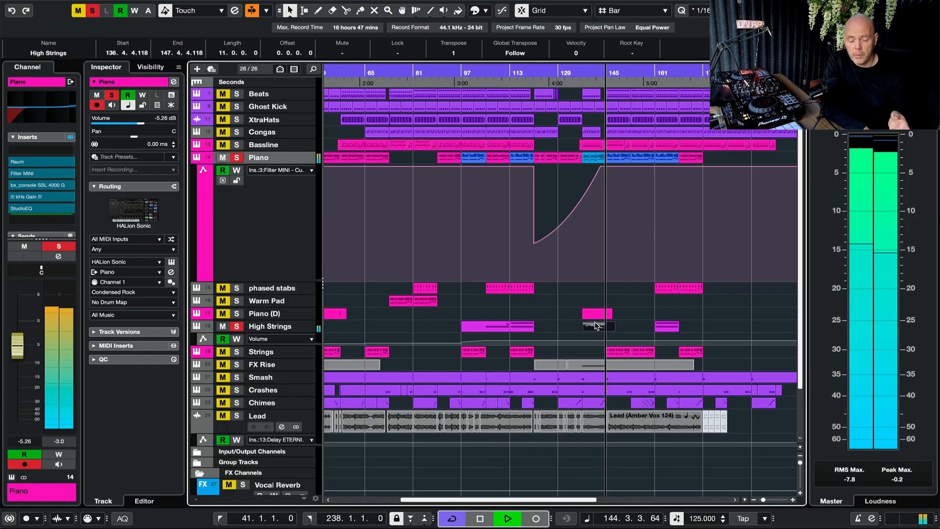
key("space")
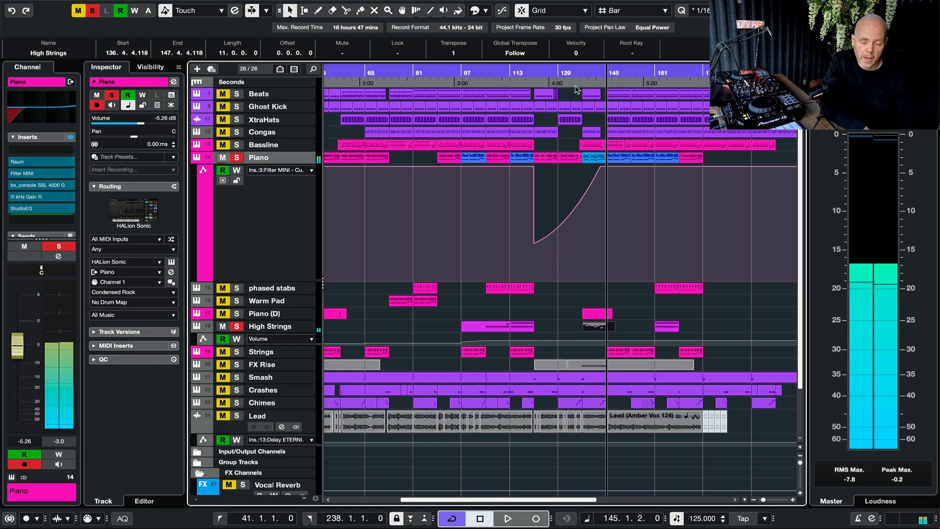
Deactivate all solos and play the full mix from about bar 128 until just past bar 145.
left_click(580, 81)
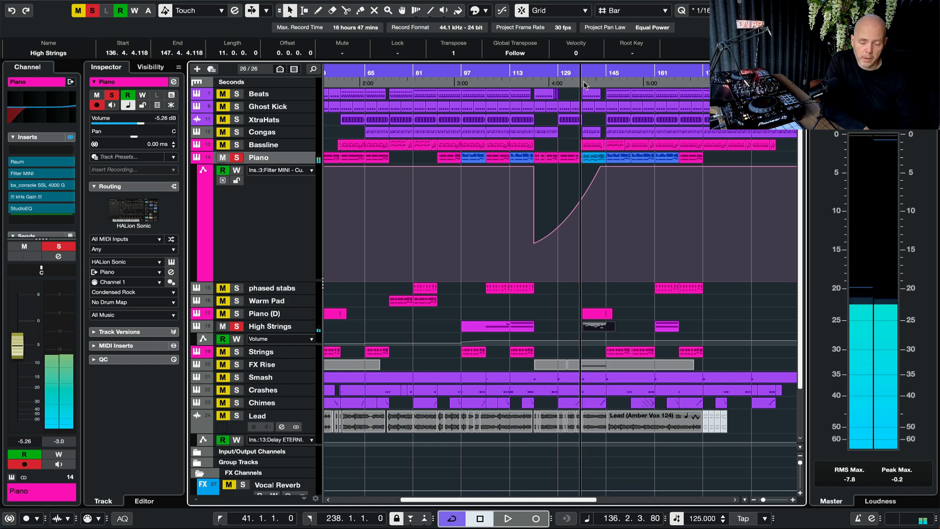
left_click(93, 10)
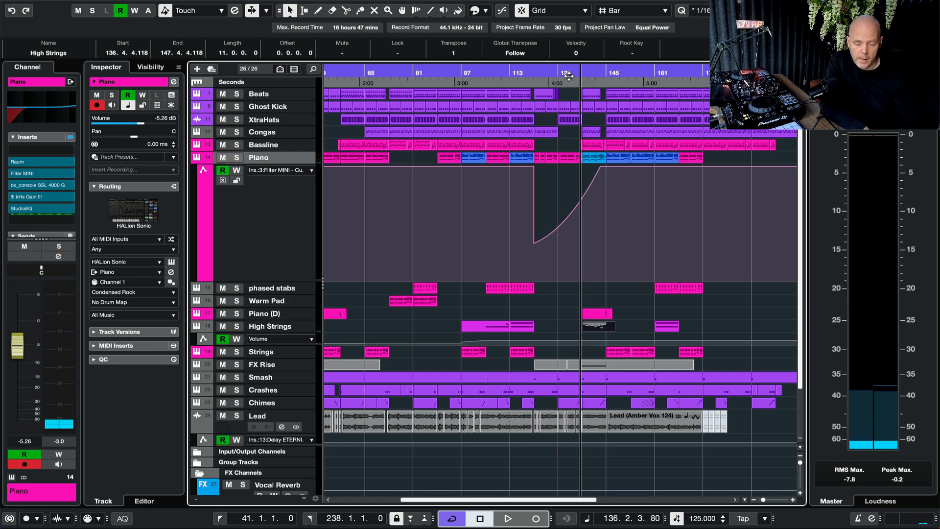
left_click(555, 72)
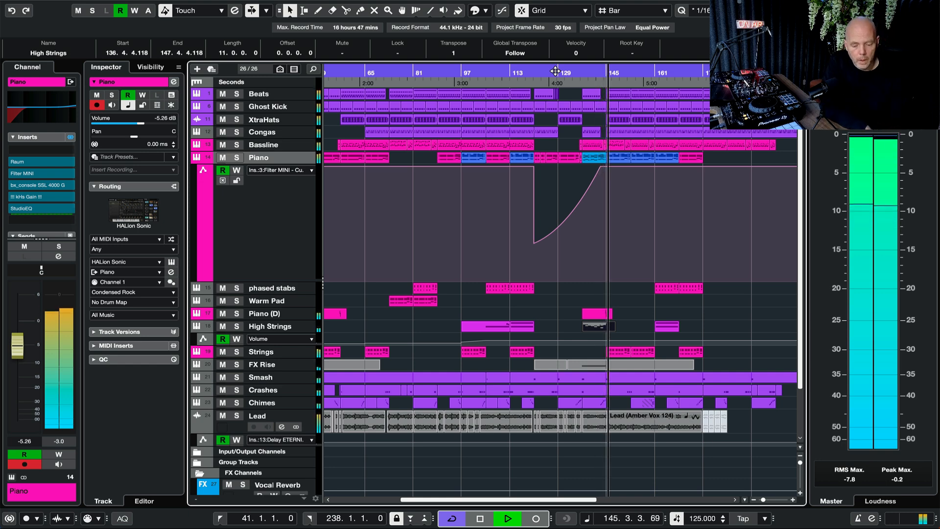
key("space")
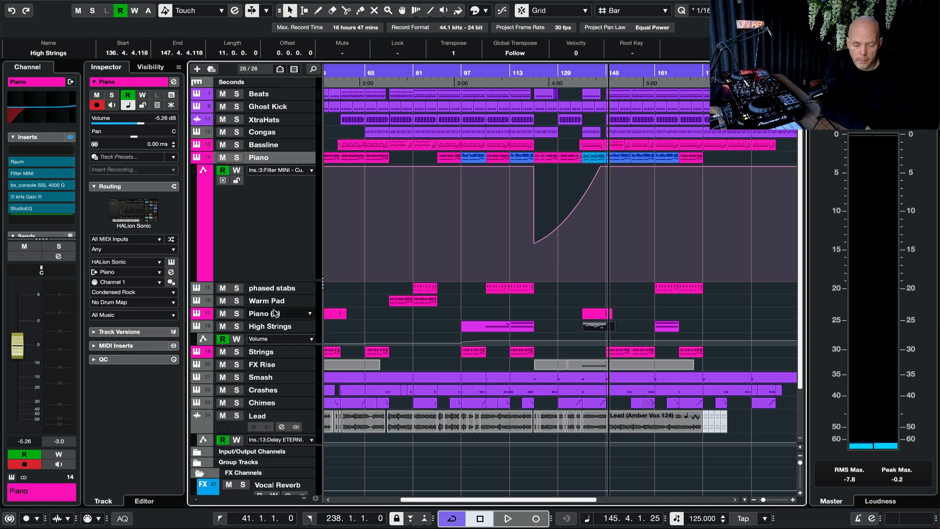
Move the Piano (D) track directly below the Piano track and solo both tracks.
left_click_drag(252, 317, 264, 286)
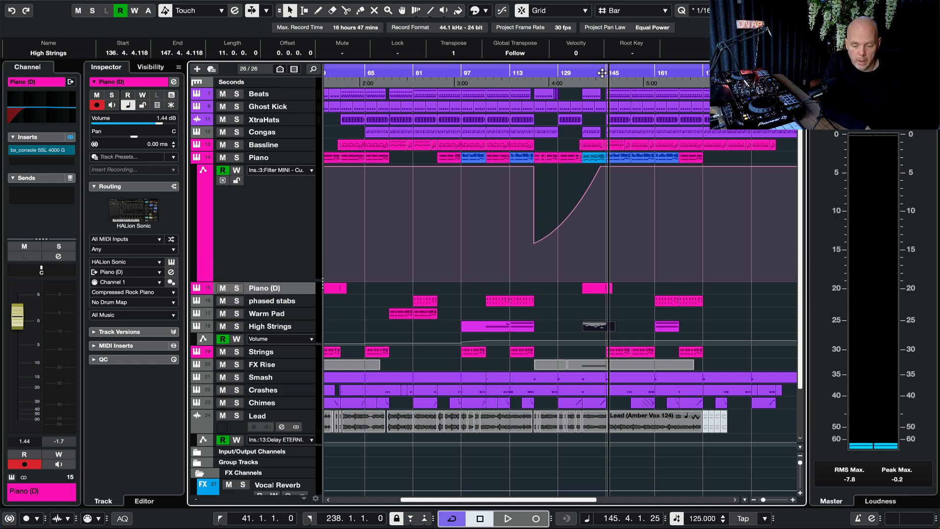
left_click(237, 157)
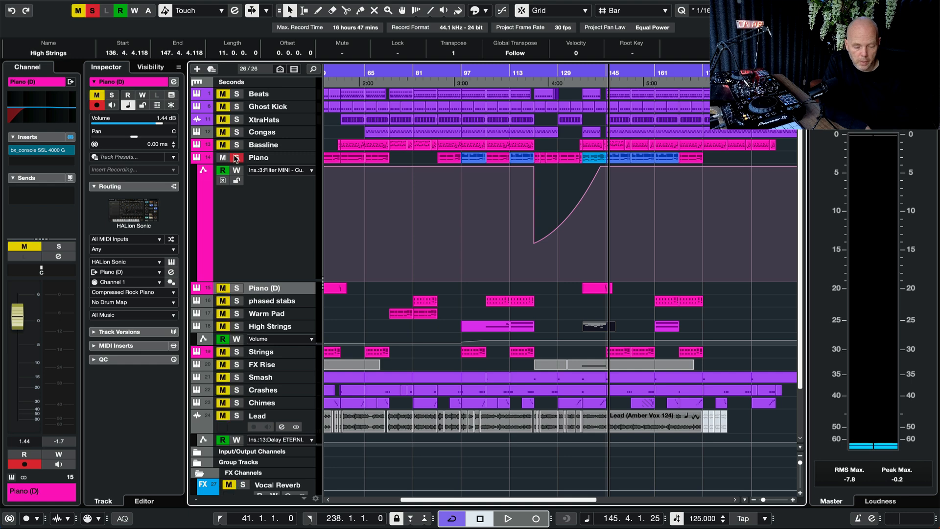
left_click(236, 290)
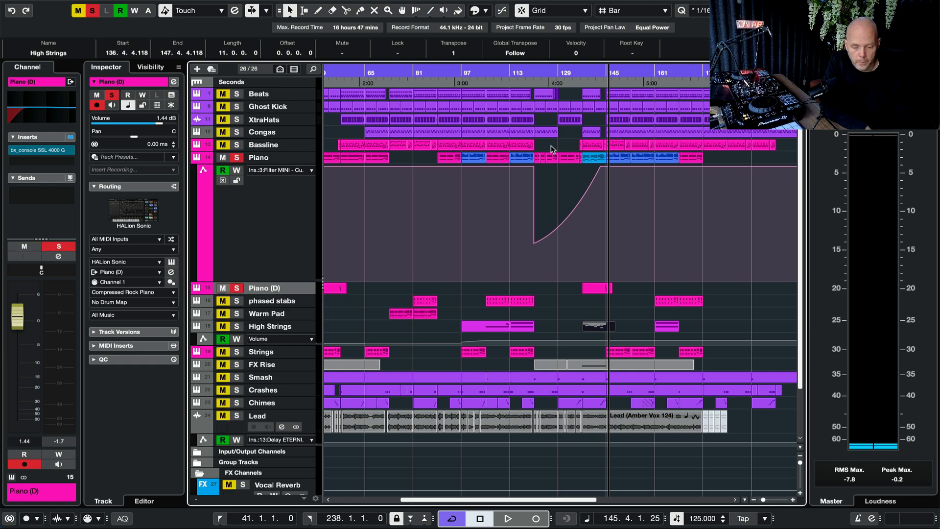
Play the soloed Piano and Piano (D) tracks across the transition at bar 145 and stop playback.
left_click(602, 71)
key("space")
key("h")
key("h")
key("h")
key("h")
key("h")
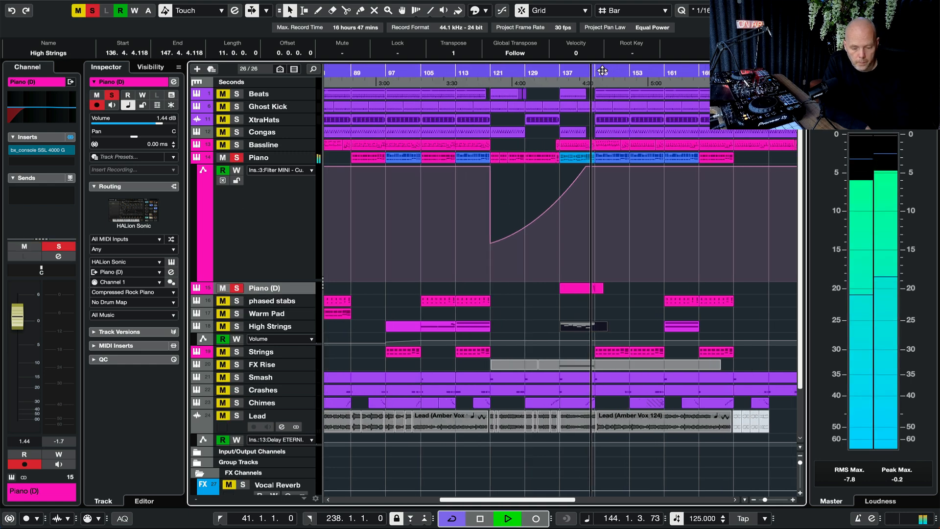
key("h")
key("h")
key("h")
key("h")
key("h")
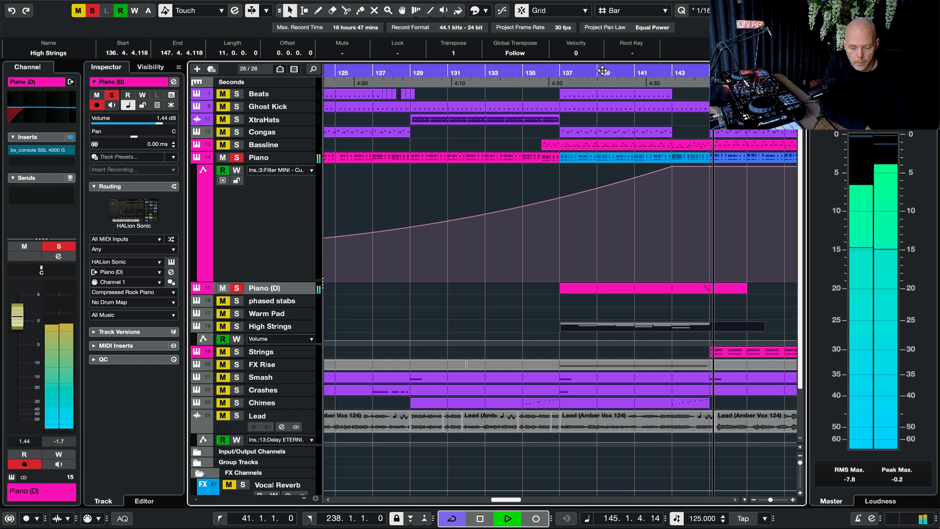
key("space")
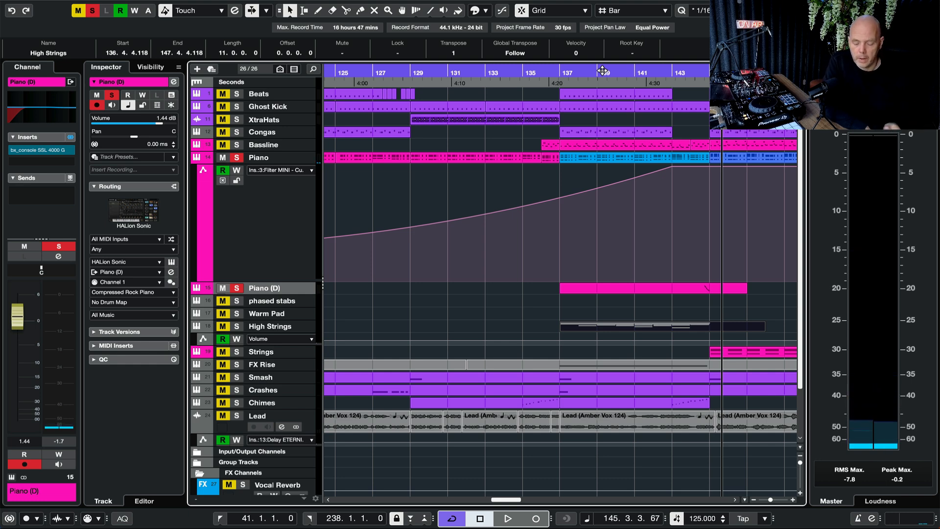
scroll(603, 70, "down", 2)
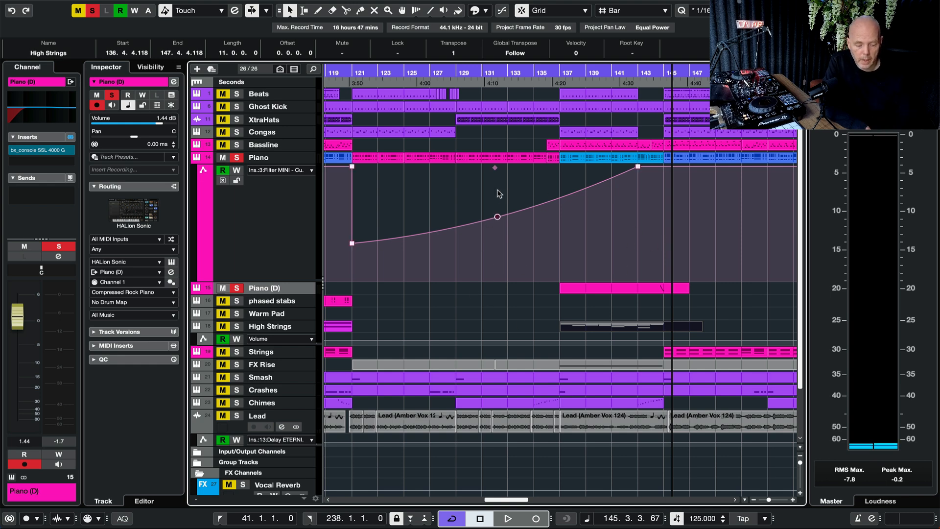
Open the MixConsole, examine the Piano (D) channel's inserts, channel strip and sends, and expand the Routing rack.
key("F3")
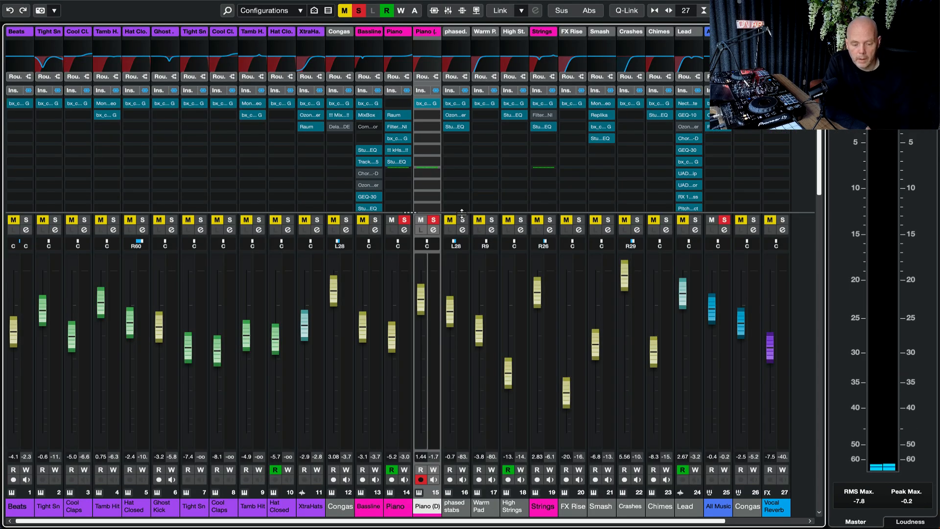
scroll(430, 198, "down", 5)
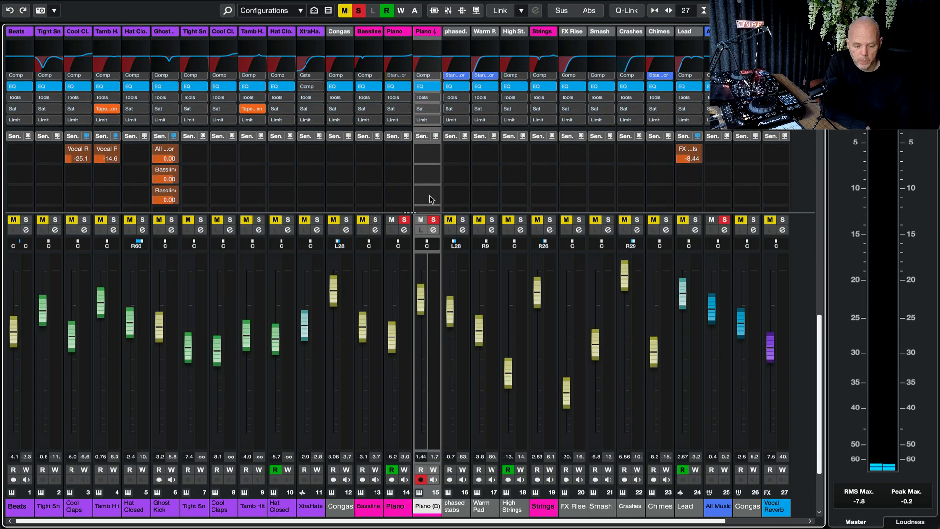
scroll(430, 198, "up", 4)
scroll(430, 199, "down", 4)
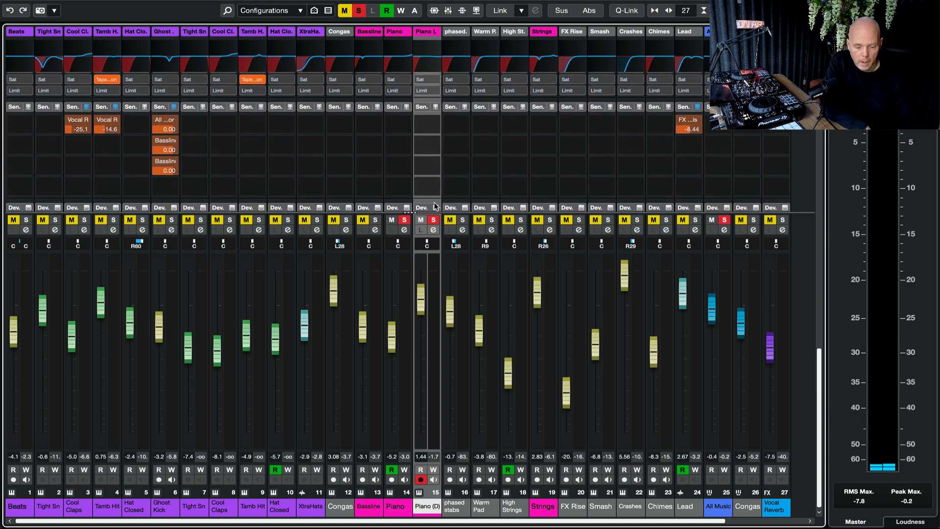
scroll(432, 171, "up", 3)
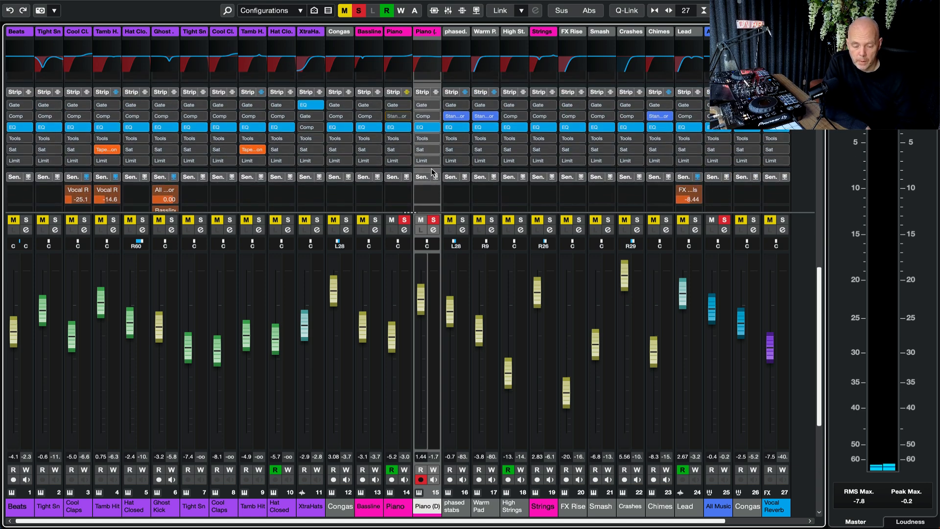
scroll(432, 171, "up", 5)
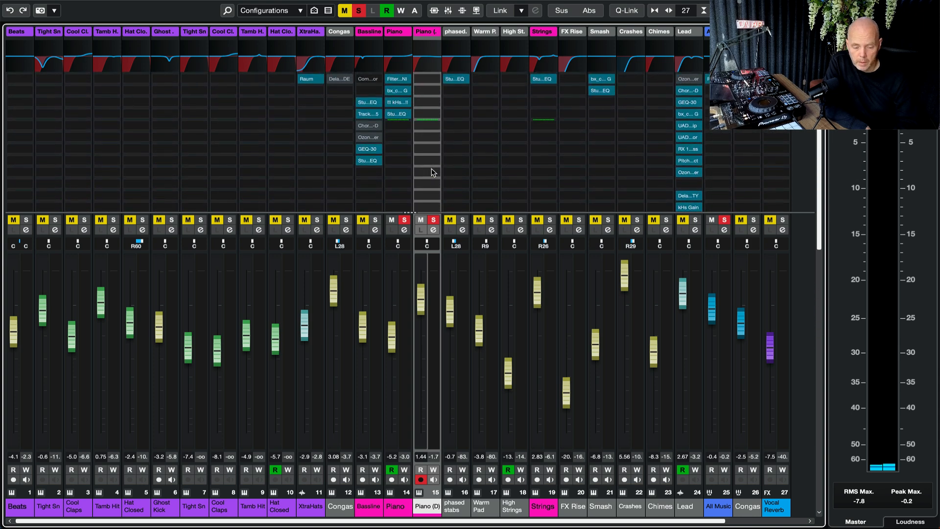
scroll(432, 171, "up", 2)
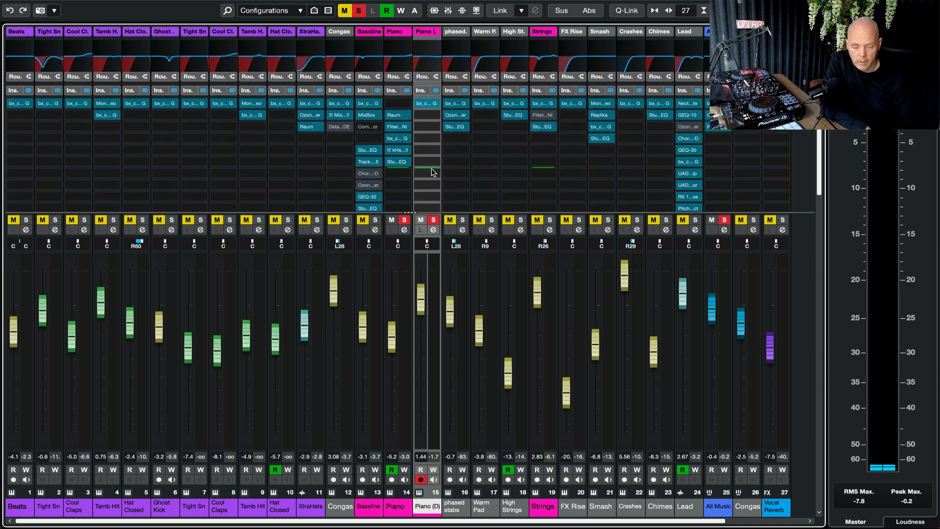
left_click(425, 77)
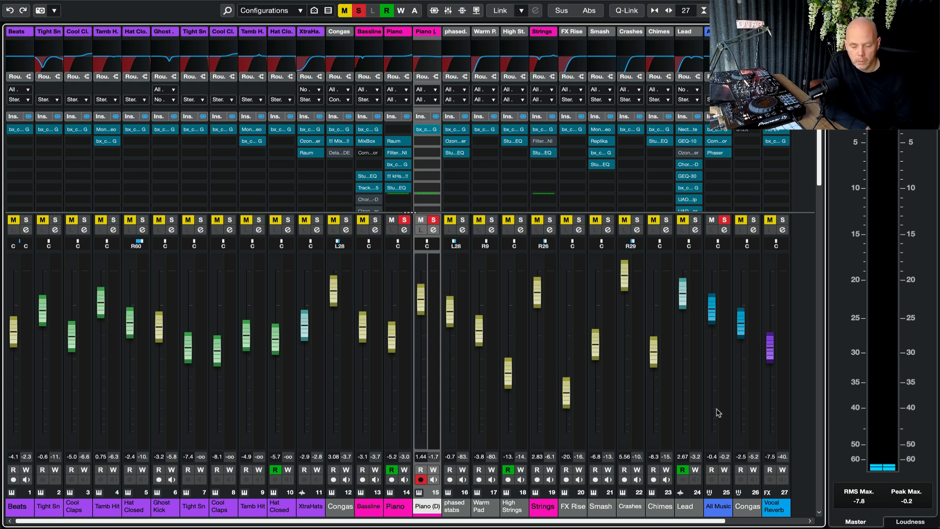
Examine the All Music group's channel settings and its Compressor insert, and close both windows.
left_click(724, 230)
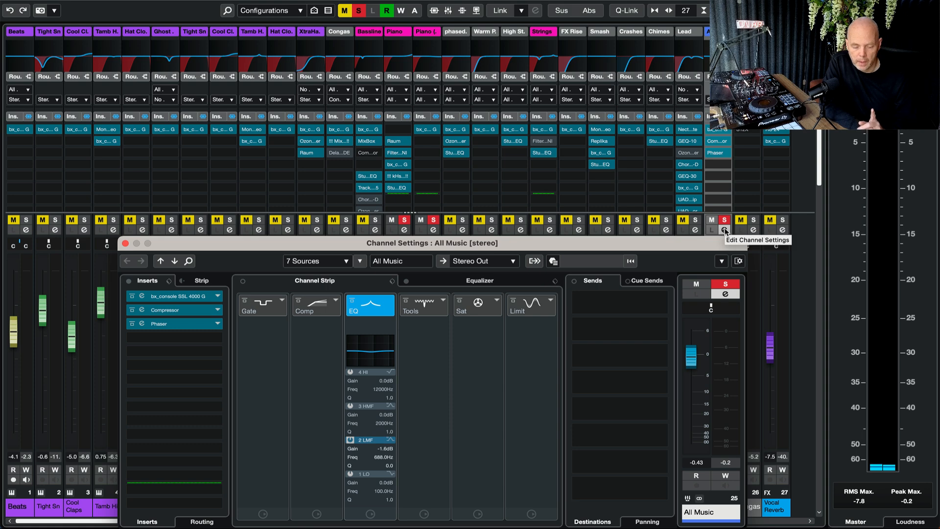
left_click_drag(647, 250, 693, 149)
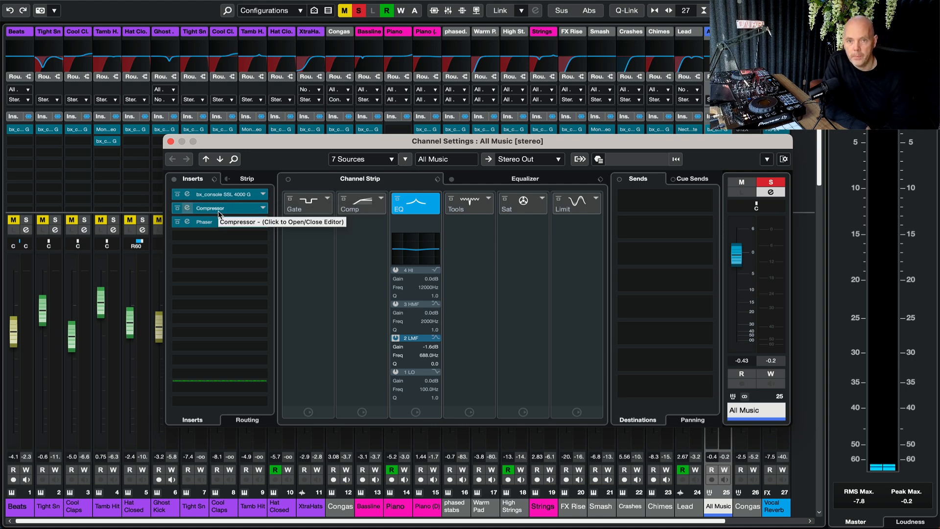
left_click(188, 210)
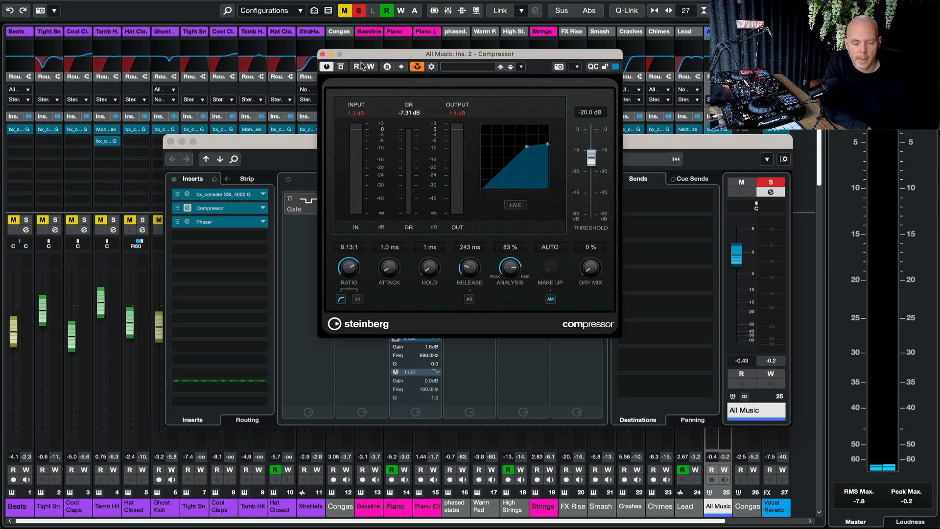
left_click(323, 54)
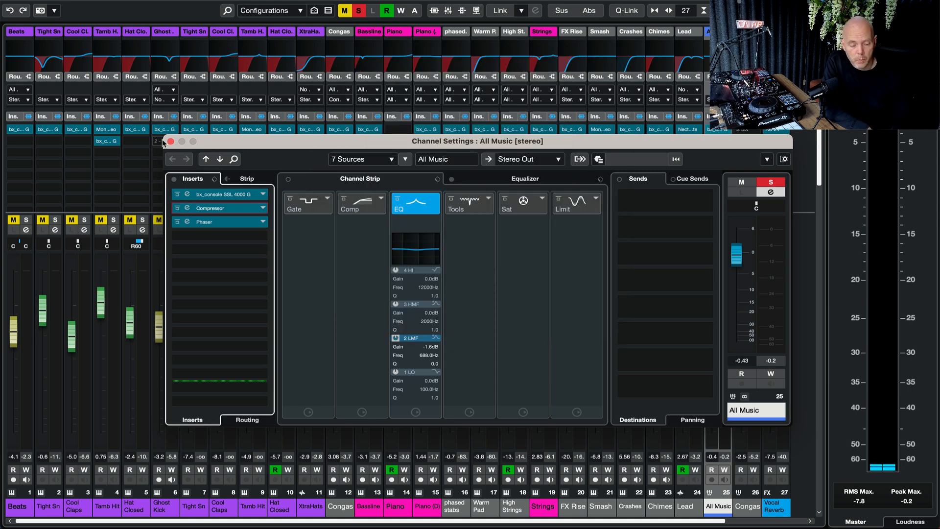
left_click(170, 142)
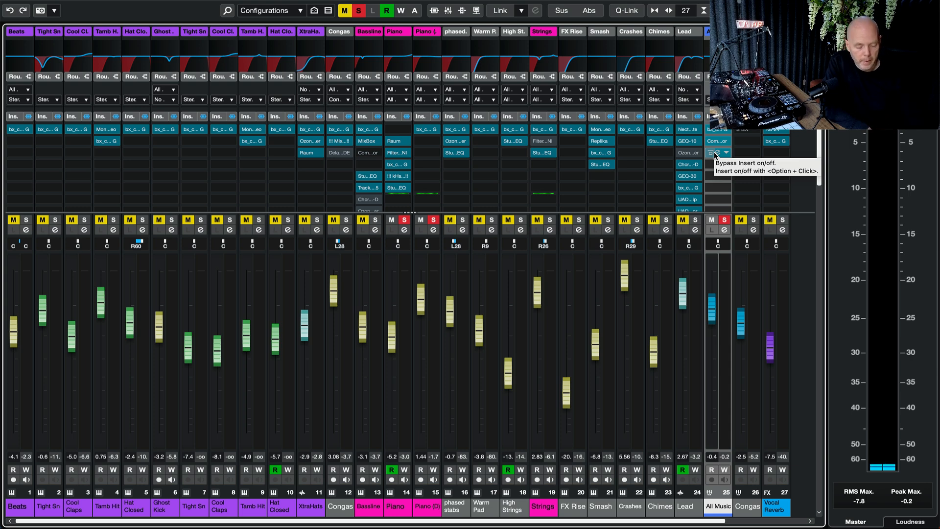
Return to the project window and play the soloed piano tracks from about bar 41.
key("F3")
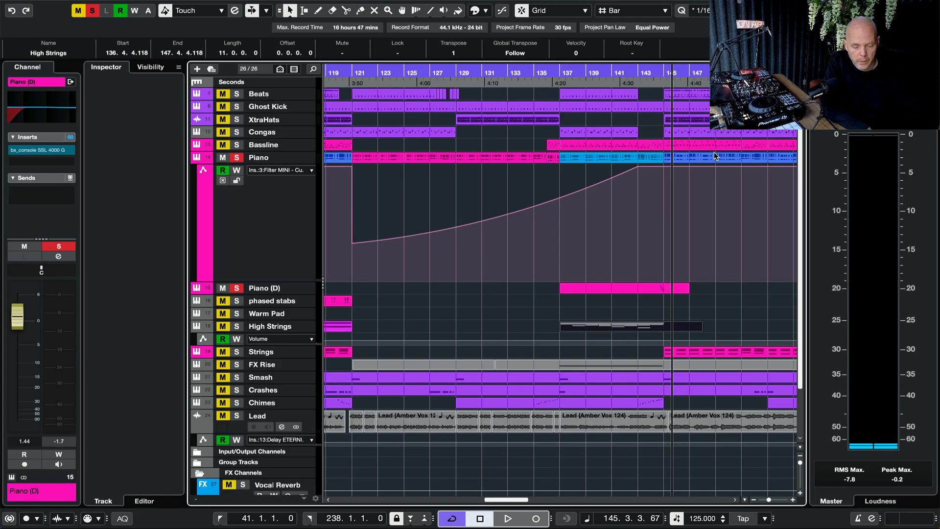
key("g")
key("g")
key("g")
key("g")
key("g")
key("g")
key("g")
key("g")
key("g")
key("g")
double_click(359, 74)
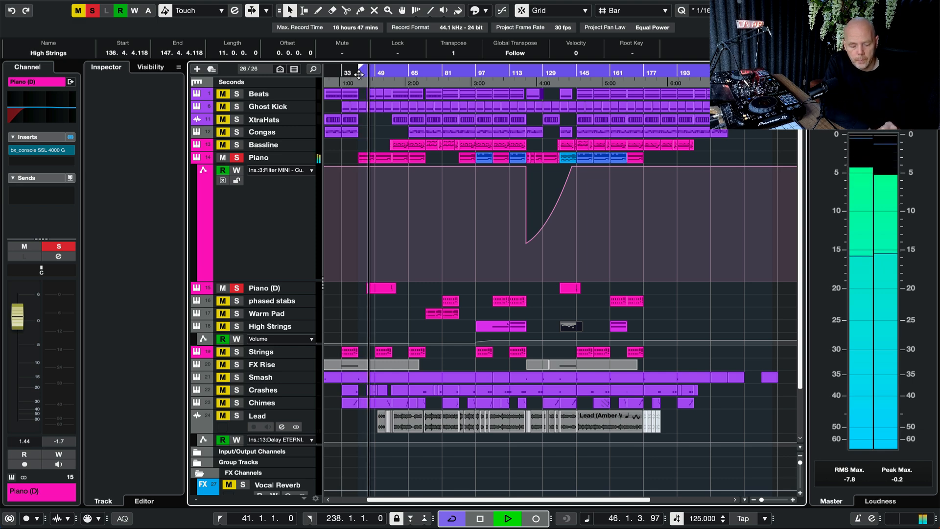
Examine the Phaser insert on the All Music group in the MixConsole during playback, close it, and stop playback in the project window.
key("F3")
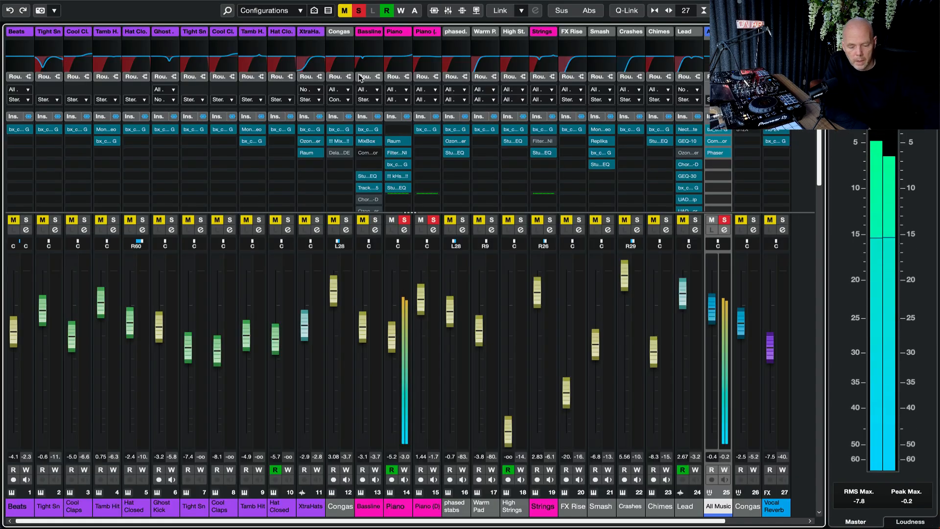
mouse_move(714, 153)
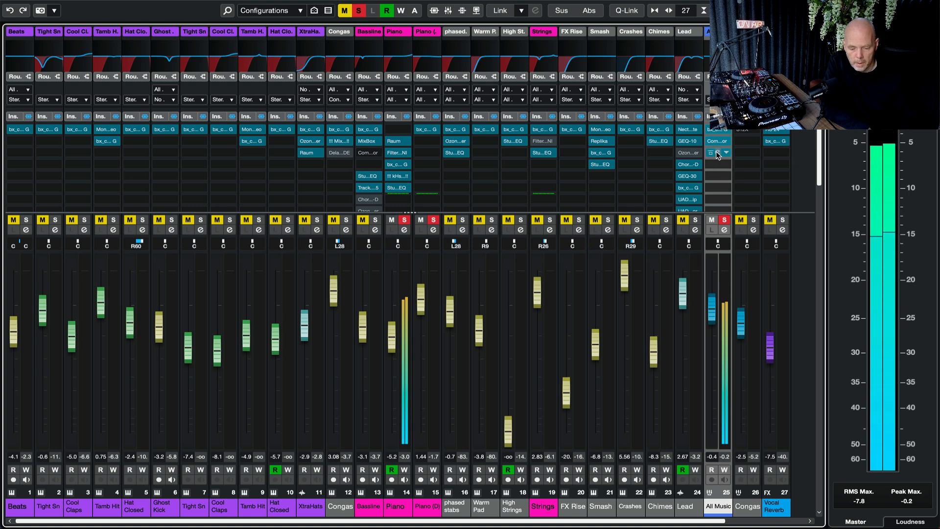
left_click(717, 154)
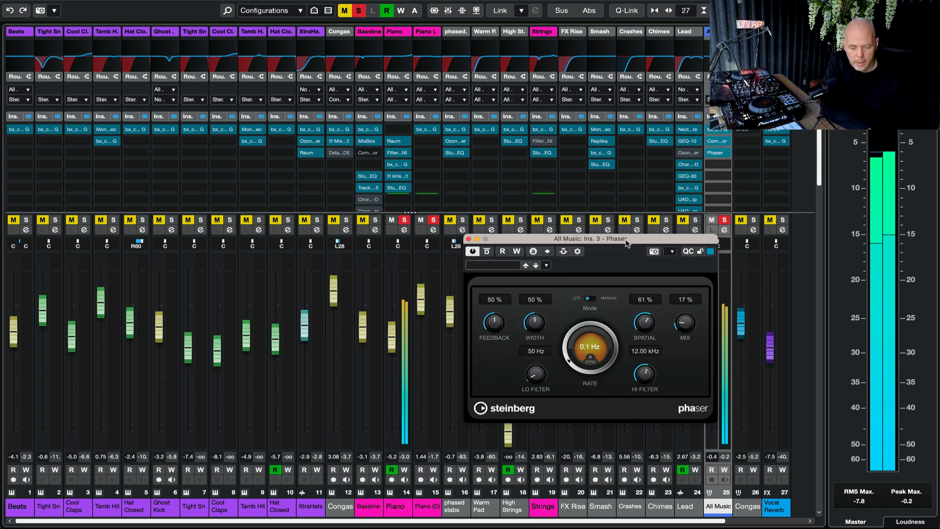
left_click_drag(627, 243, 620, 183)
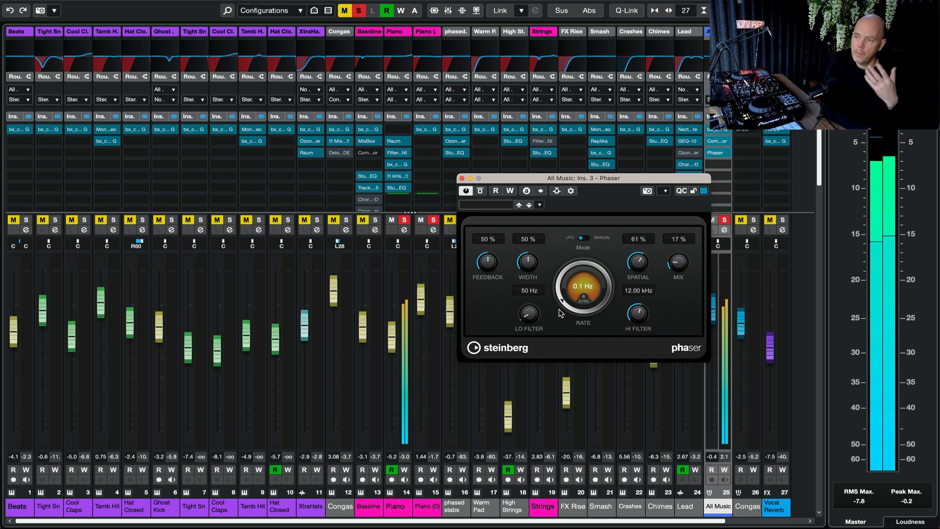
key("space")
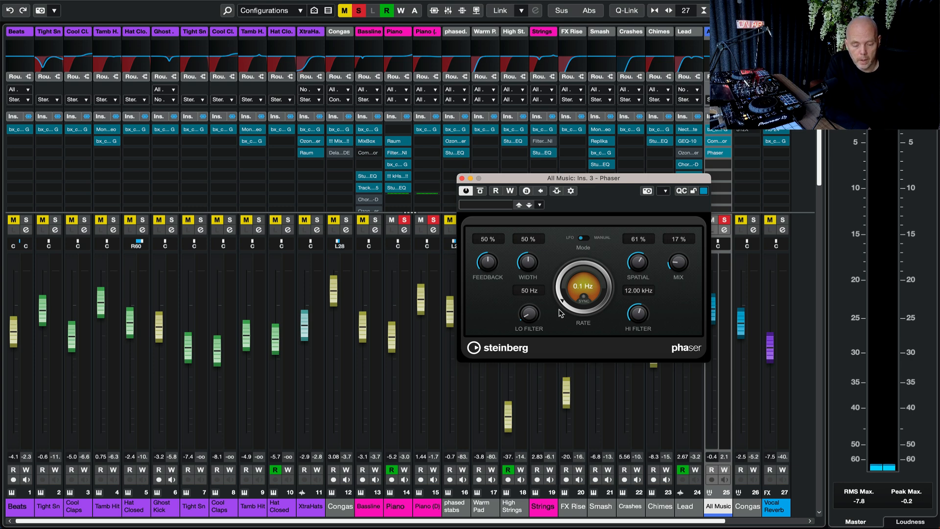
left_click(462, 179)
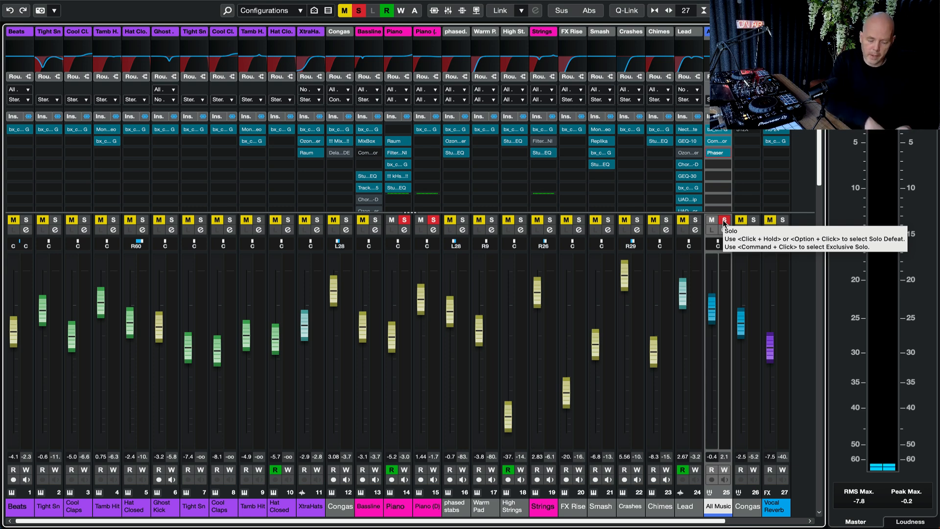
key("F3")
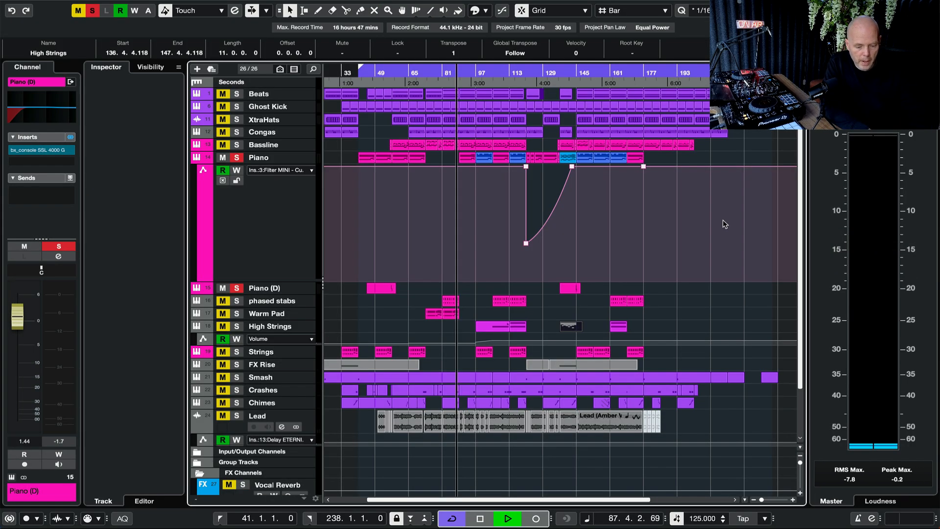
key("space")
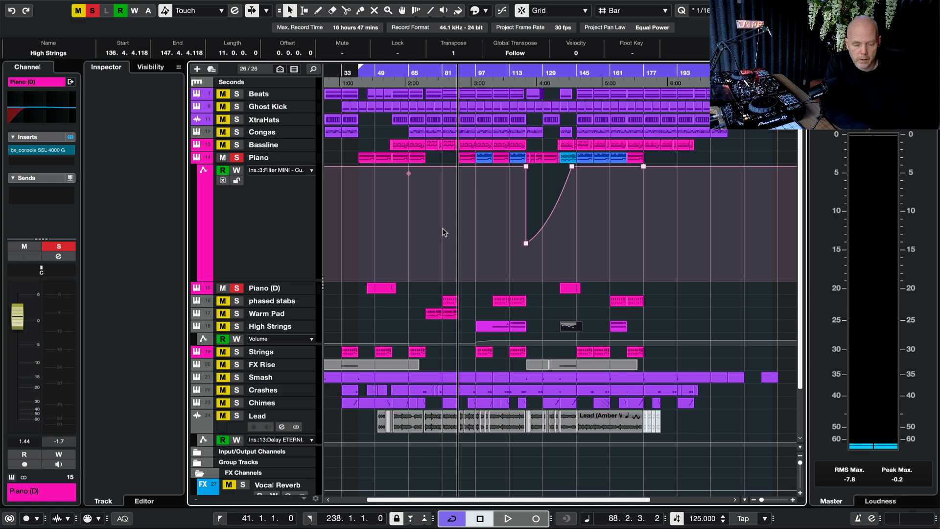
Move the Strings track directly below the Piano (D) track and solo it along with the piano tracks.
scroll(443, 232, "left", 3)
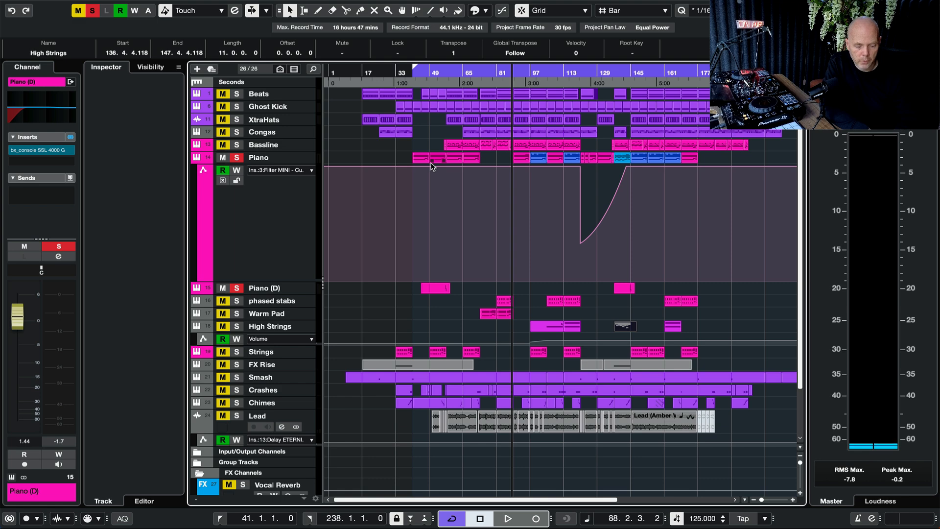
scroll(431, 166, "down", 3)
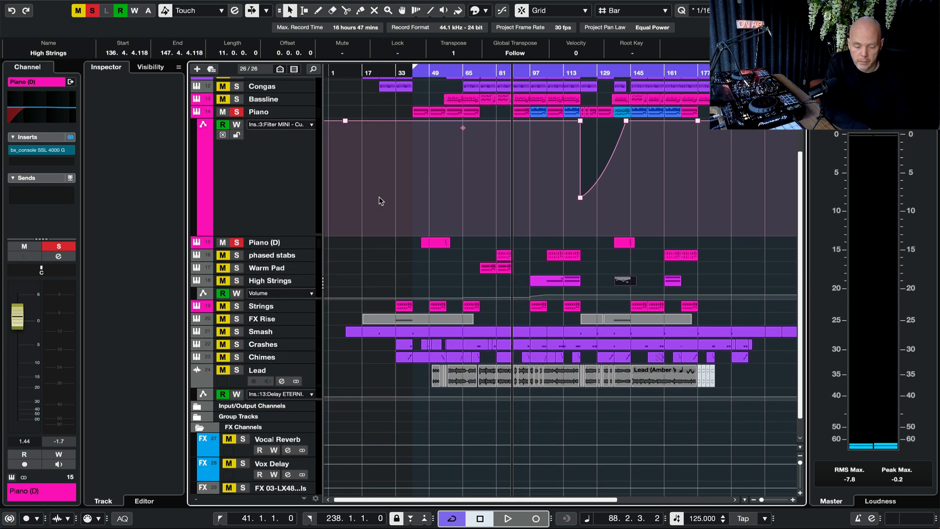
left_click(299, 306)
left_click_drag(297, 267, 299, 253)
left_click(237, 256)
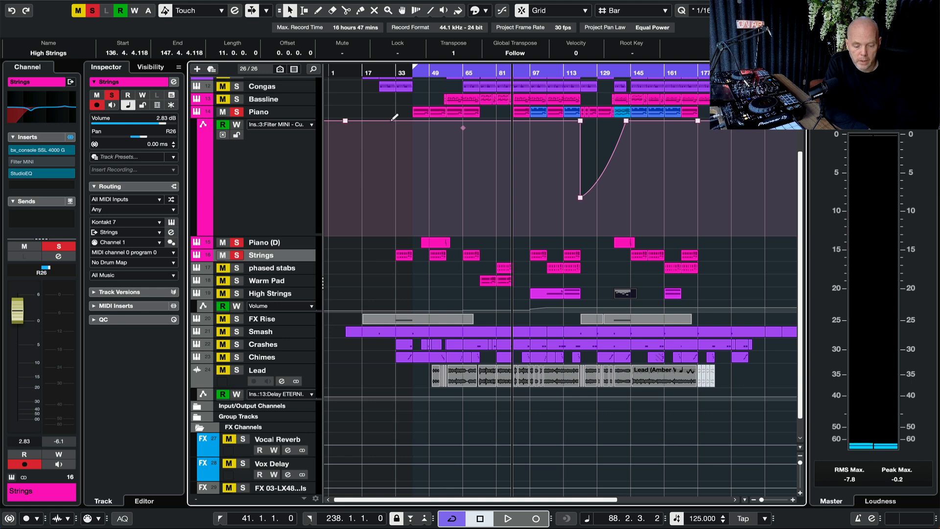
Play from about bar 33 and examine the Strings track's Kontakt instrument, allowing access to files on the network volume.
left_click(395, 74)
key("space")
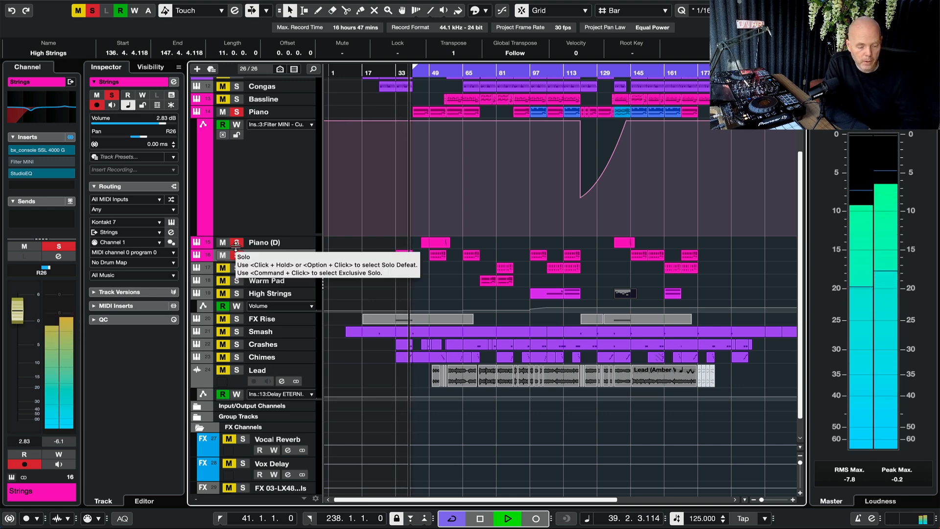
left_click(171, 223)
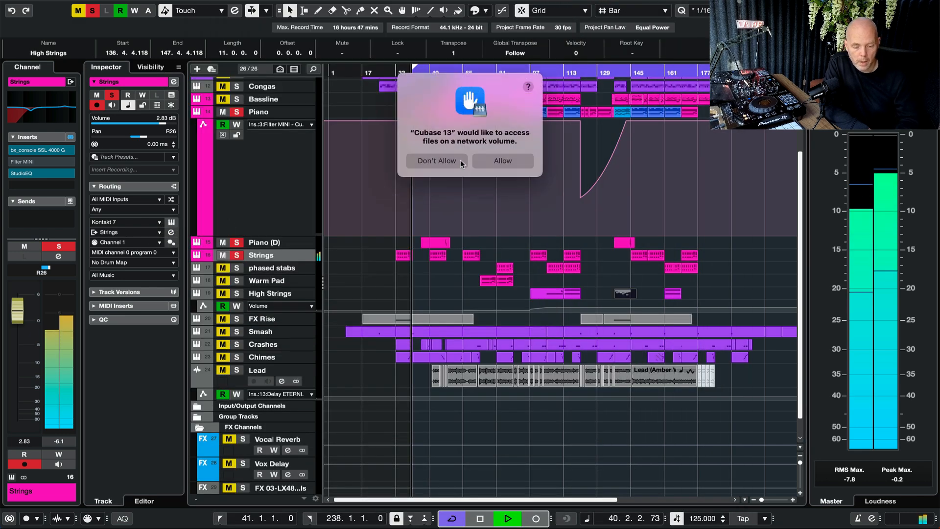
left_click(519, 159)
left_click_drag(370, 1, 492, 77)
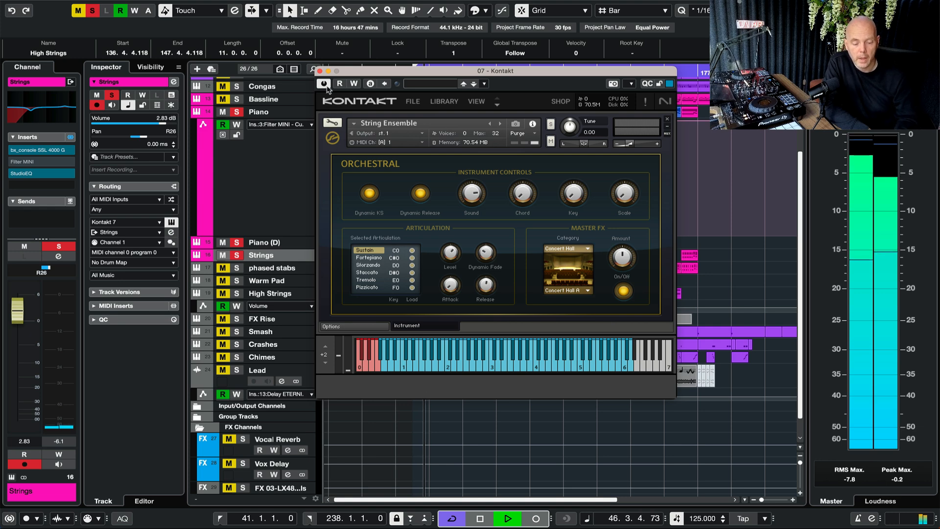
left_click(320, 71)
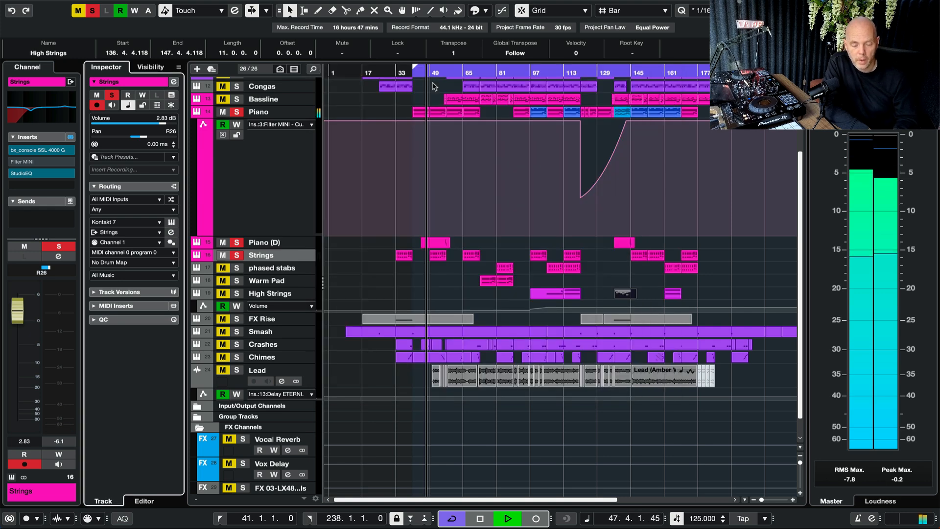
Replay the section from about bar 33, examine the notes of the first Strings part, close its editor and stop playback.
left_click(379, 72)
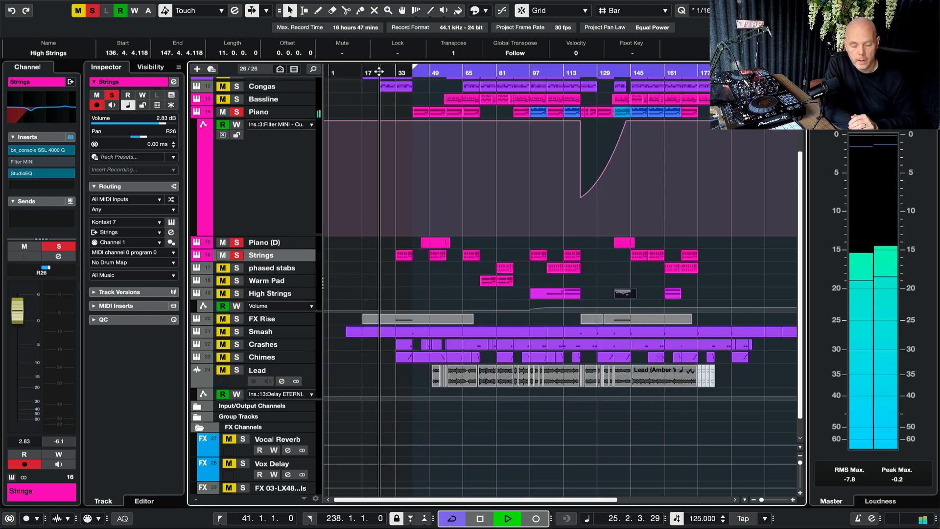
left_click(396, 68)
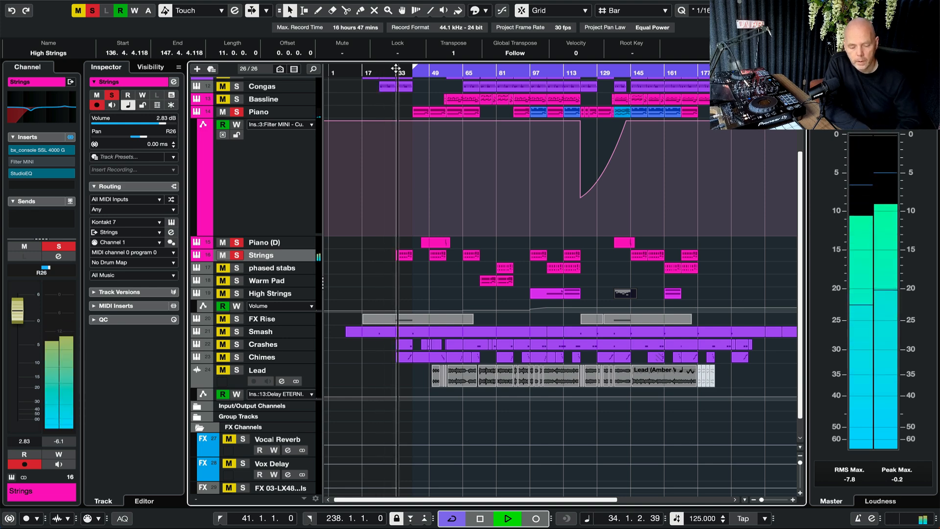
double_click(404, 255)
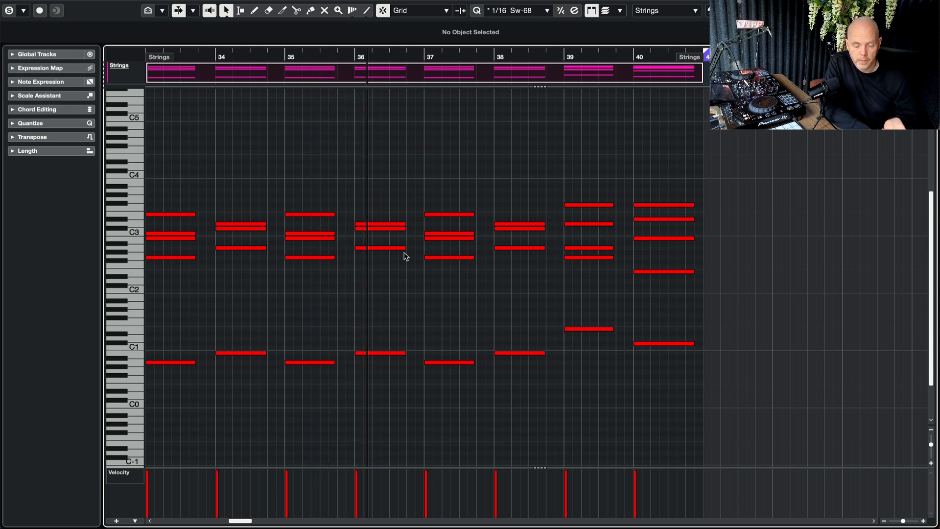
key("Return")
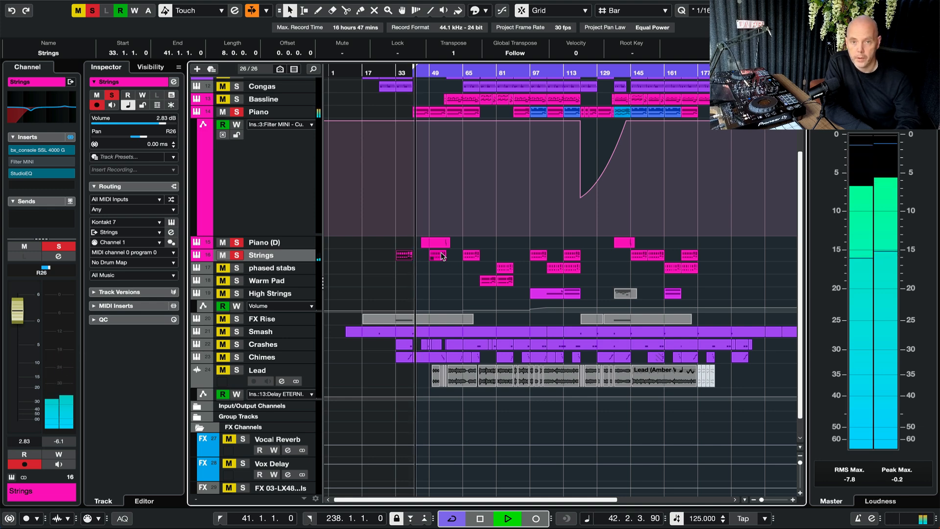
key("space")
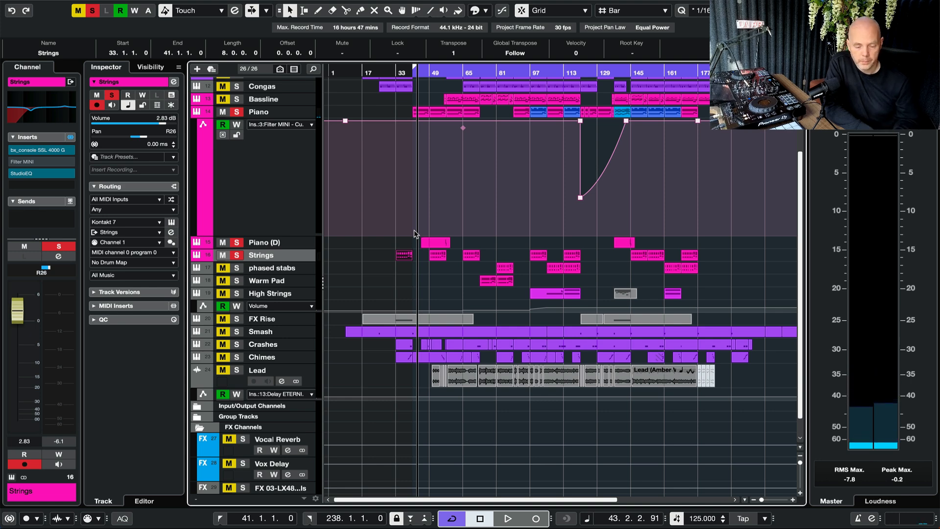
Deactivate all solos, solo only the Bassline track and start playback from bar 55.
left_click(237, 99)
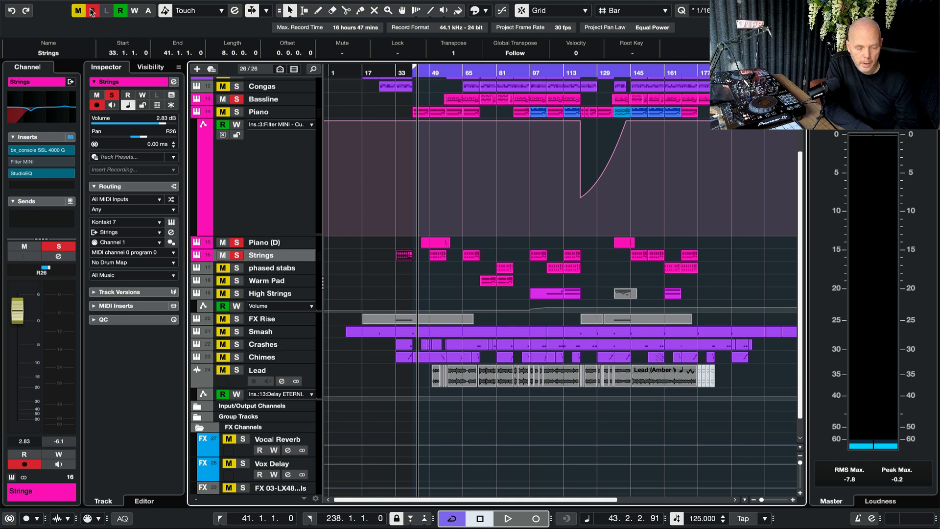
left_click(91, 11)
left_click(238, 99)
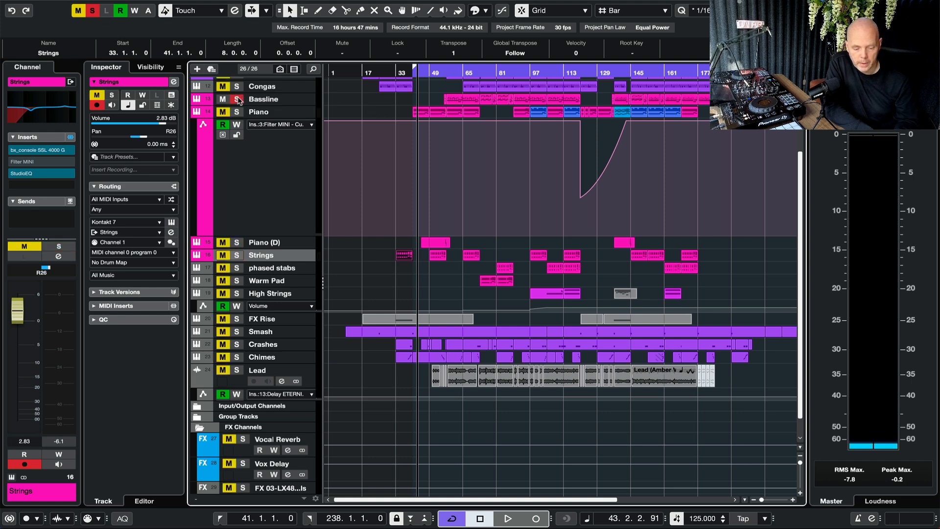
double_click(443, 72)
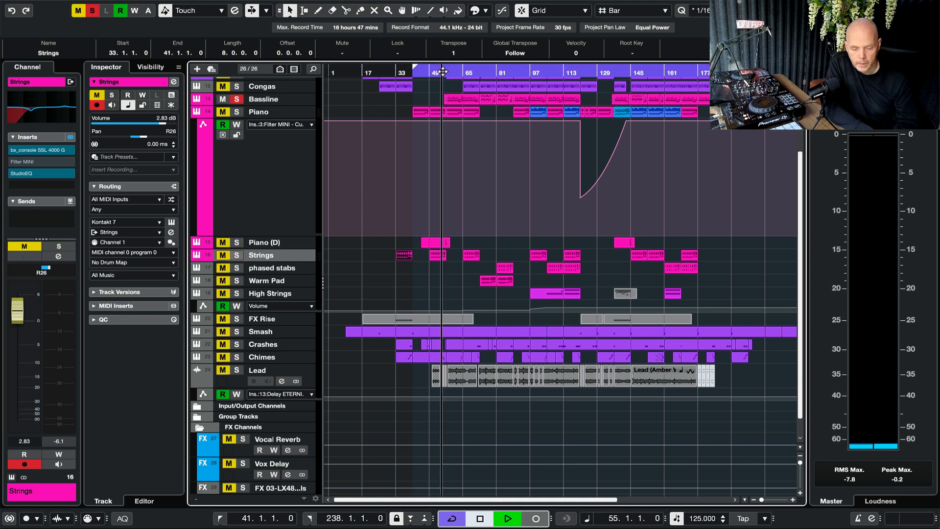
Examine the Bassline track's Kontakt Prime Bass instrument, increase the Bassline track's height and close the instrument.
left_click(310, 100)
left_click(275, 101)
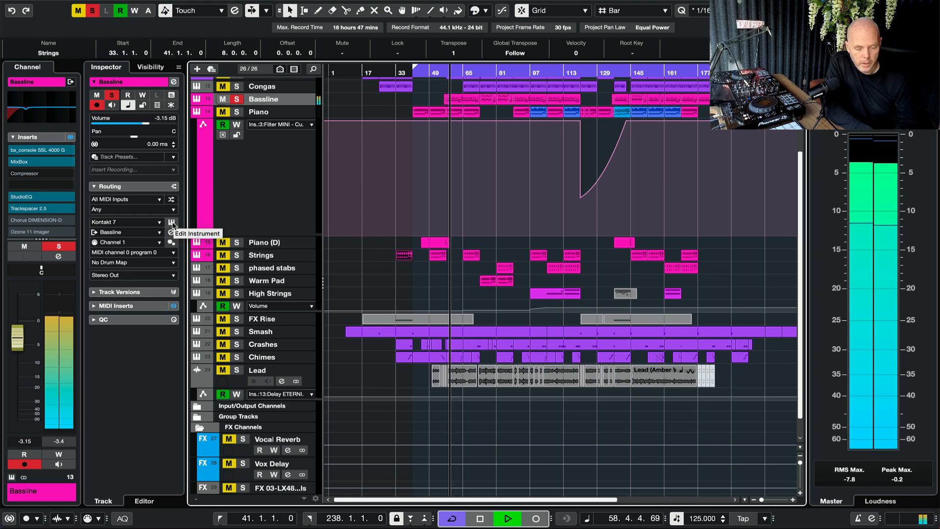
left_click(171, 223)
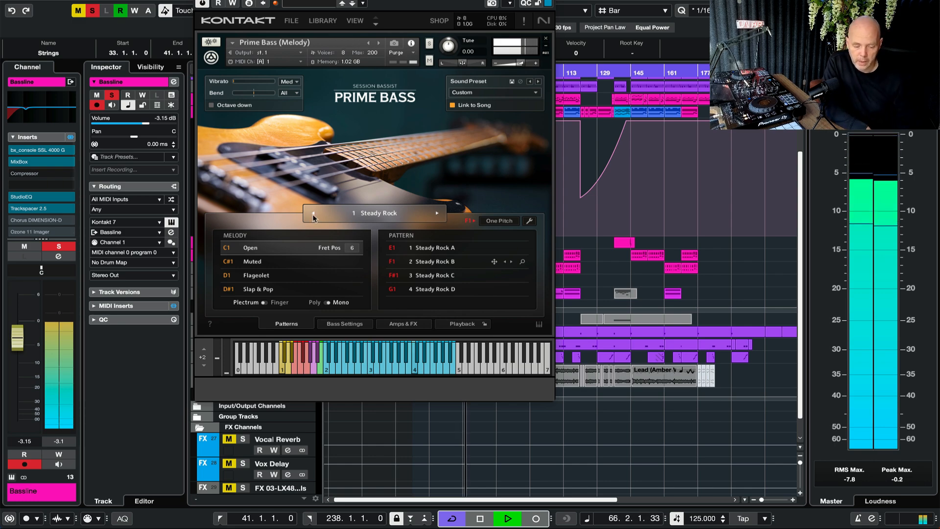
left_click_drag(254, 1, 605, 56)
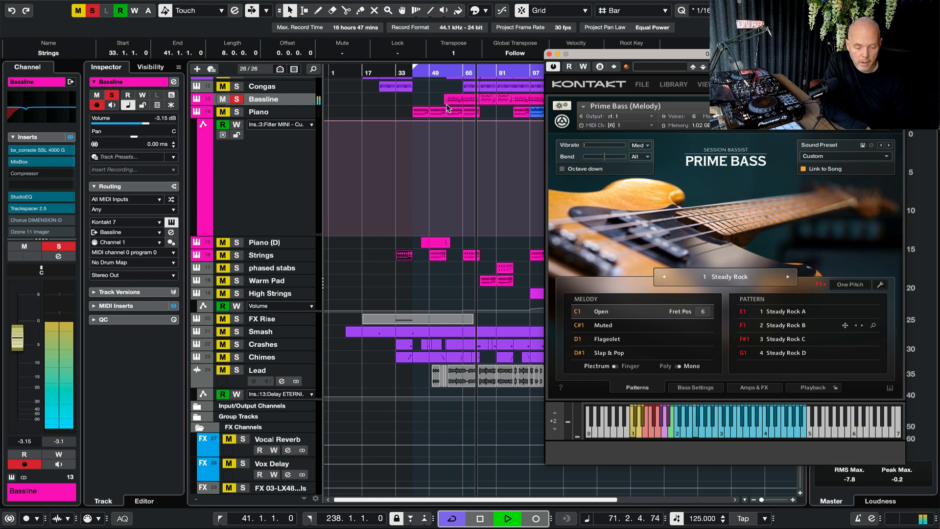
left_click_drag(306, 105, 306, 134)
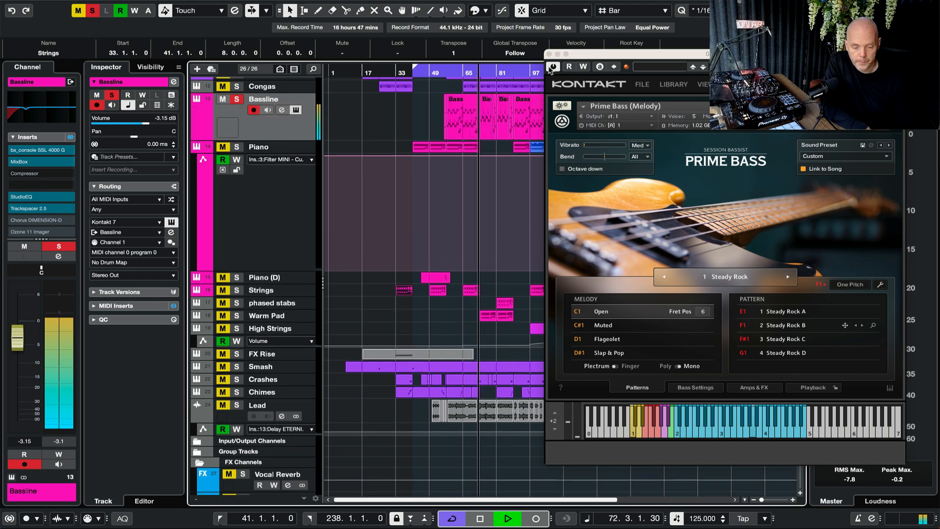
left_click(549, 54)
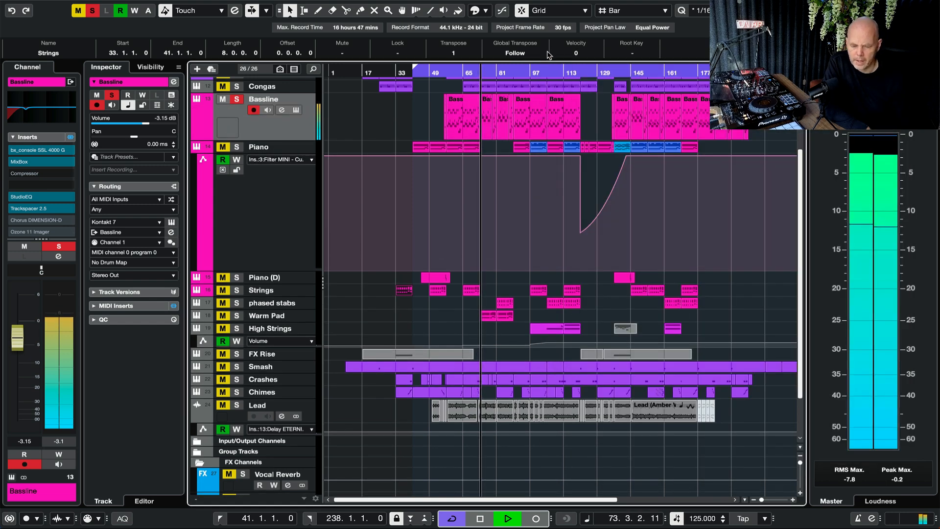
Examine the notes of the Bassline part starting at bar 73, close its editor and stop playback.
double_click(487, 111)
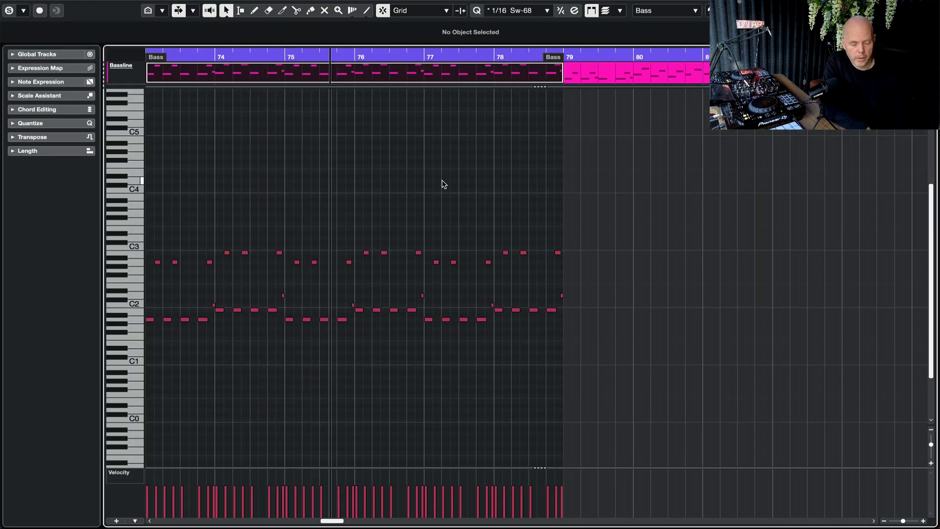
key("h")
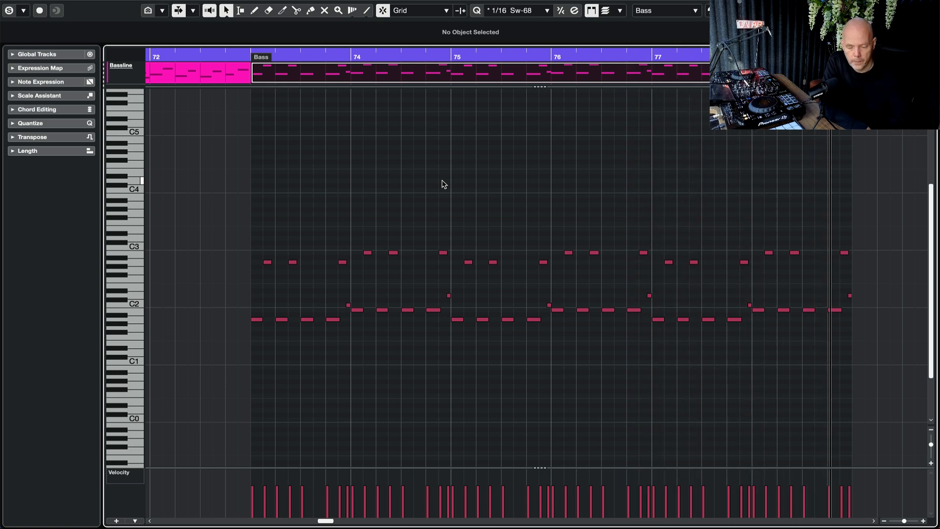
key("Return")
key("space")
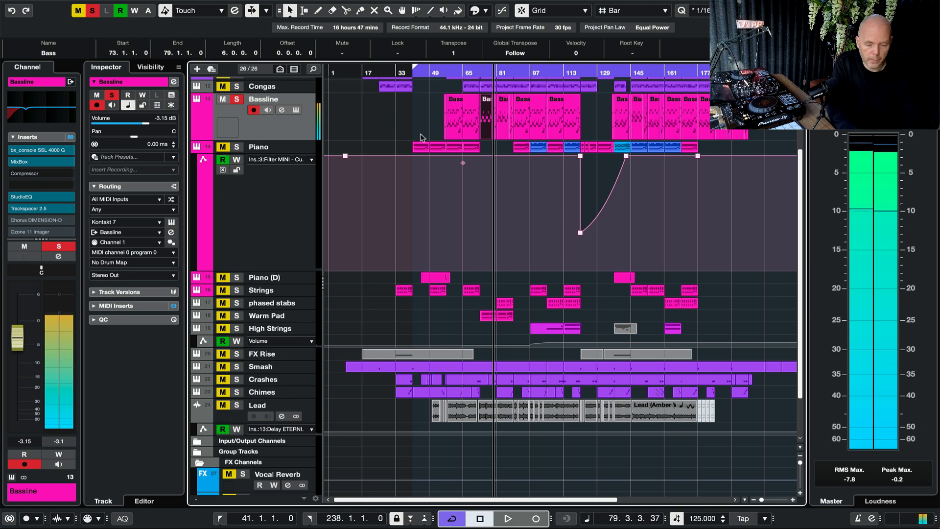
Solo the Piano, phased stabs and Warm Pad tracks alongside the Bassline and play from about bar 73.
left_click(238, 147)
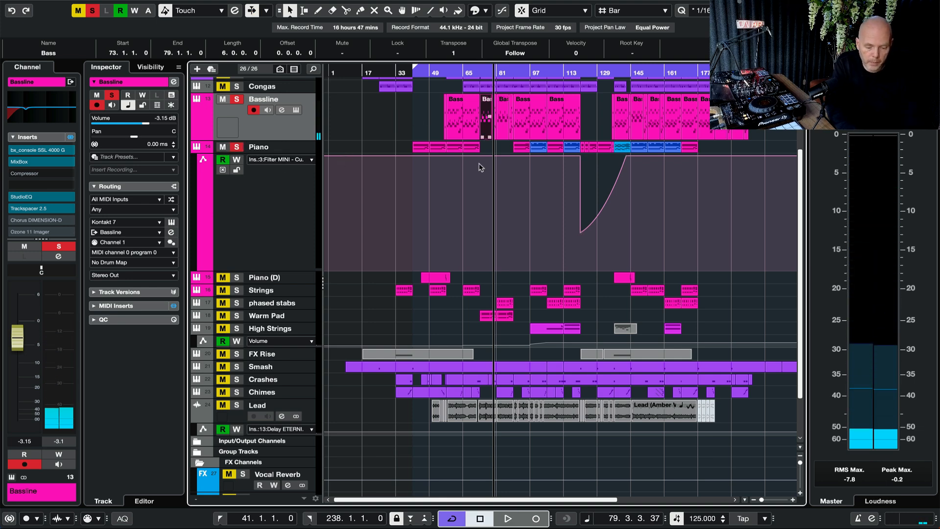
left_click(237, 303)
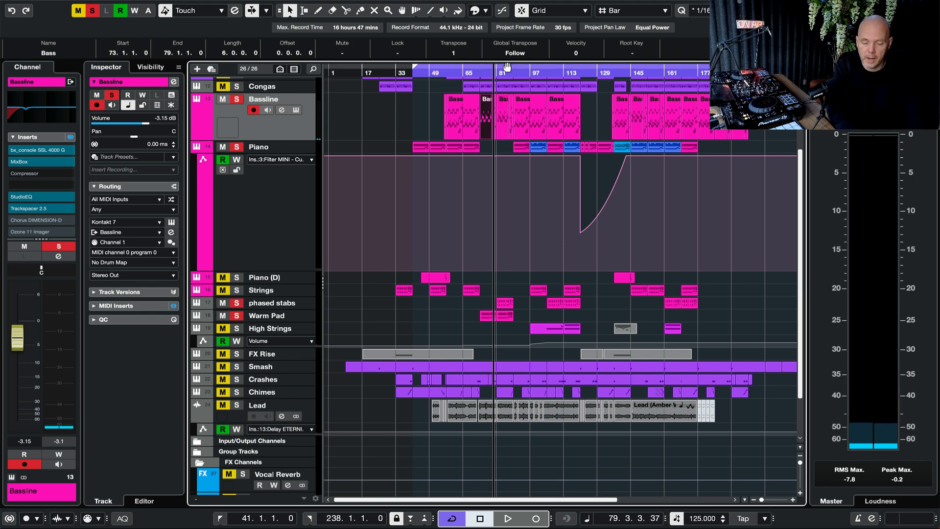
left_click(478, 72)
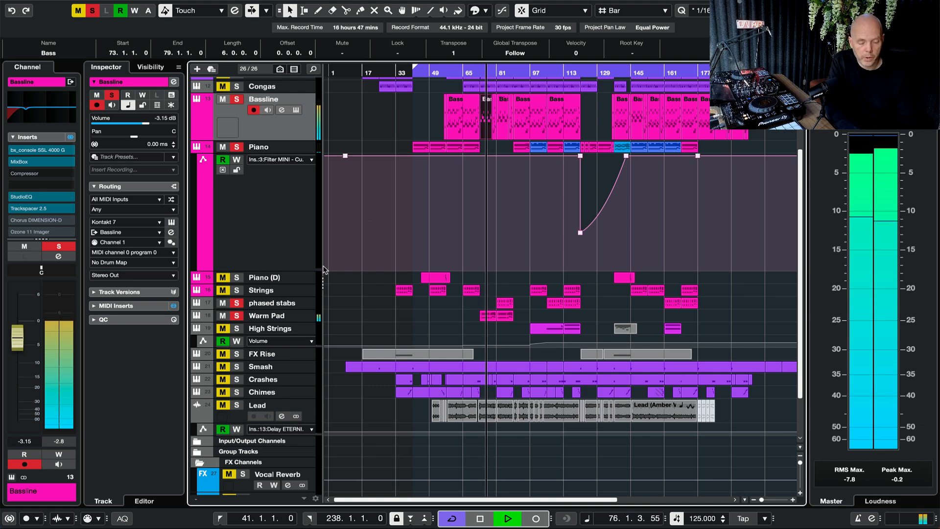
Examine the Warm Pad track's HALion Sonic instrument, close it, select the phased stabs track and stop playback.
left_click(274, 316)
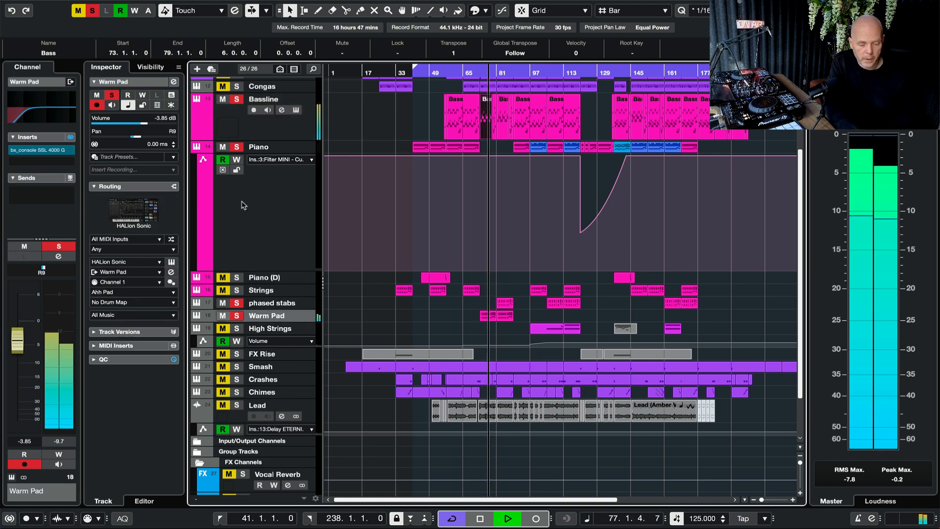
left_click(133, 212)
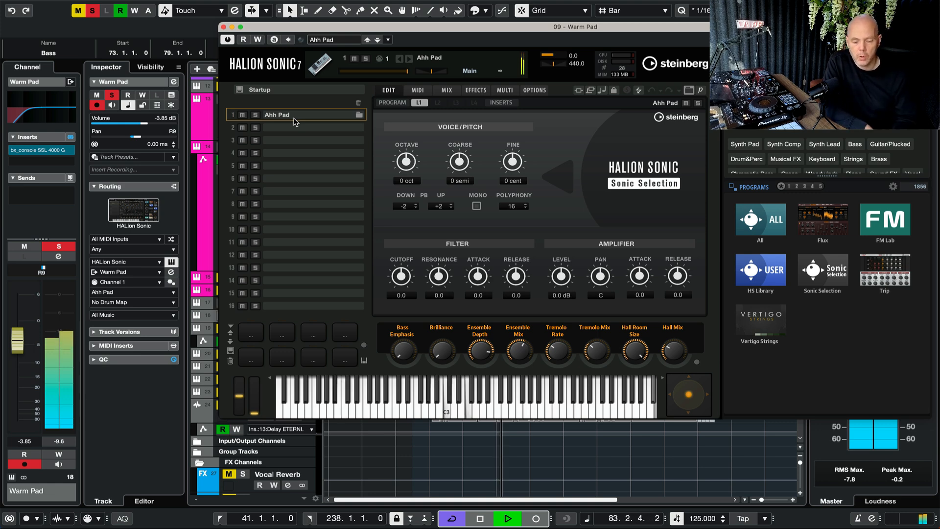
left_click(223, 27)
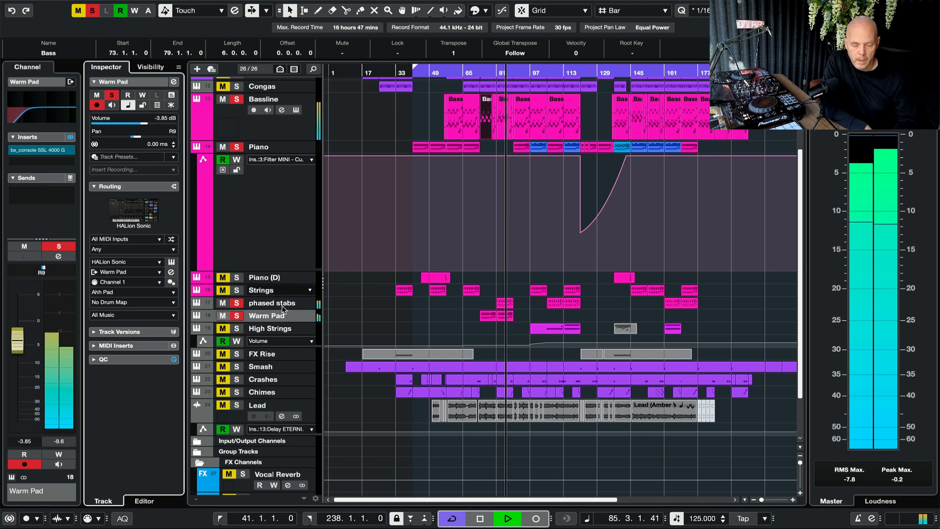
left_click(286, 303)
key("space")
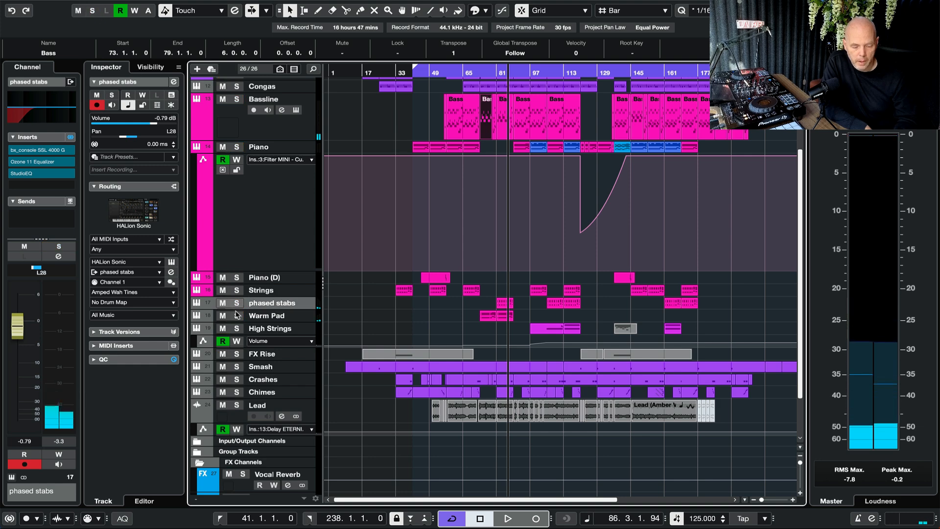
Deactivate all solos, solo only the Warm Pad track and listen to it from about bar 73.
left_click(93, 11)
left_click(237, 316)
double_click(482, 74)
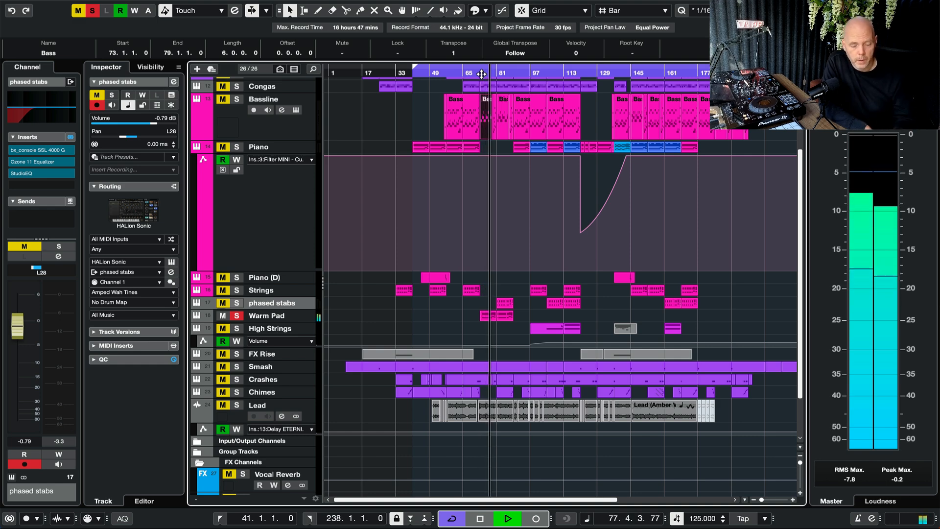
key("space")
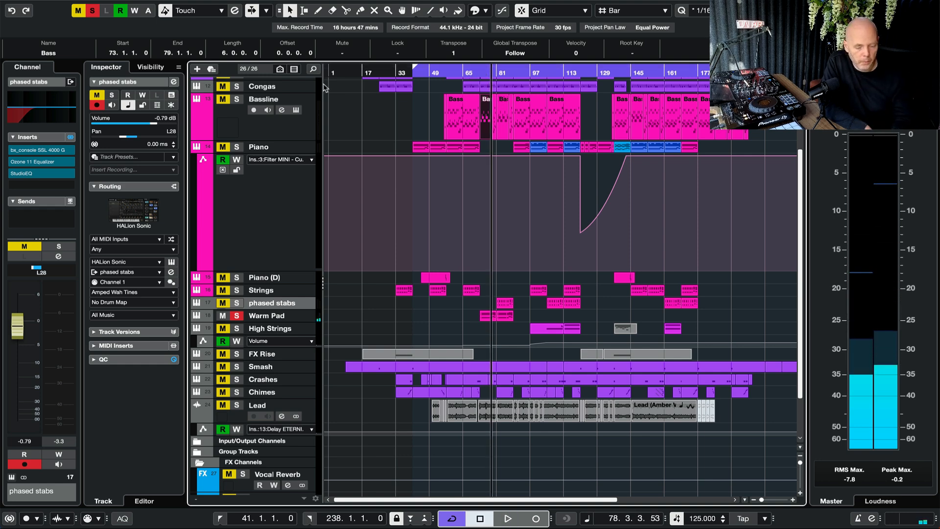
Switch the solo from Warm Pad to phased stabs and start playback from about bar 82.
left_click(238, 317)
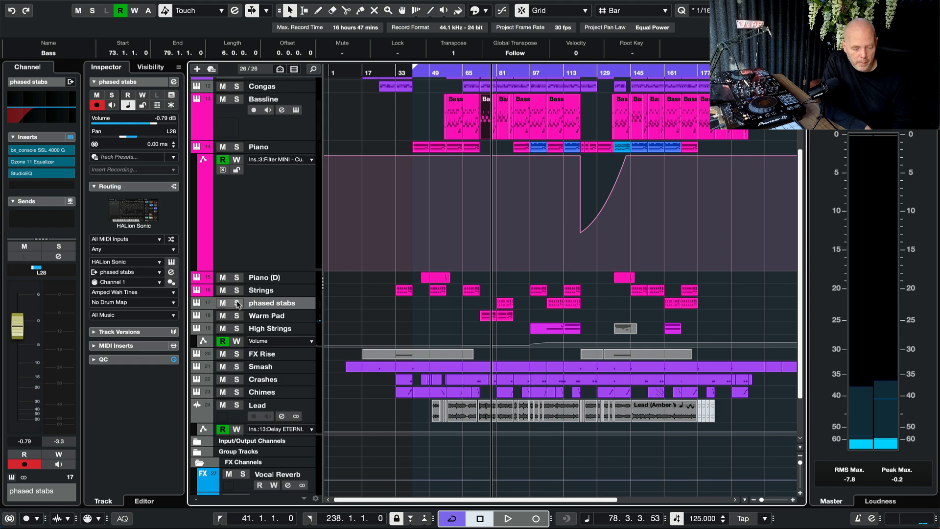
left_click(237, 303)
left_click(498, 71)
key("space")
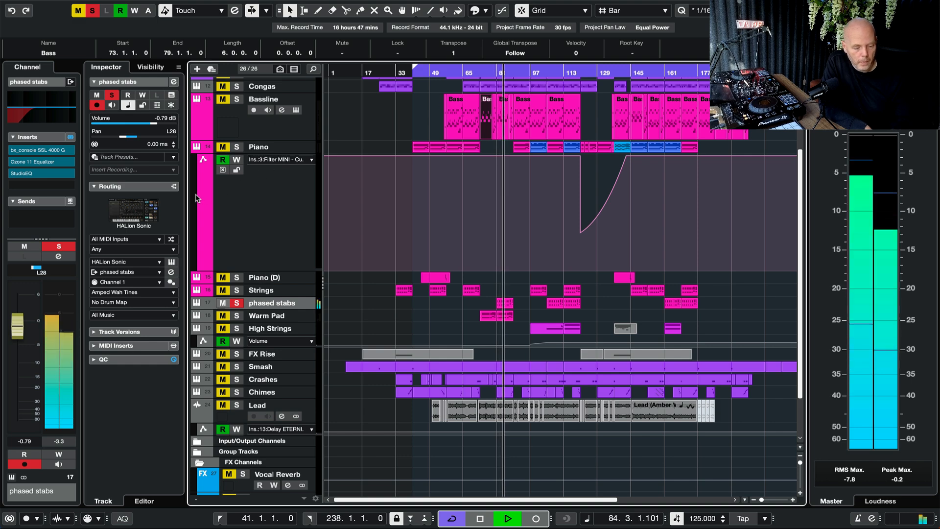
Examine the phased stabs track's HALion Sonic instrument while replaying from about bar 87, and close the instrument.
left_click(136, 211)
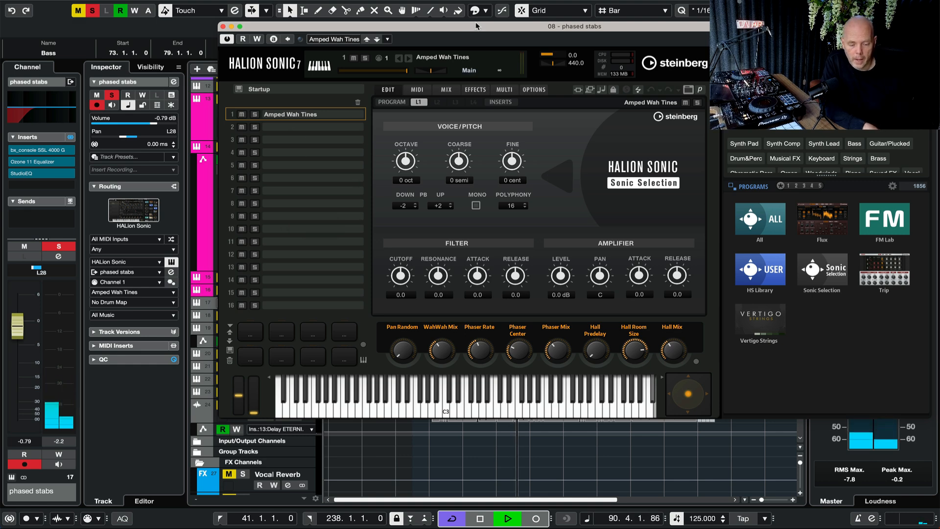
left_click_drag(476, 26, 356, 175)
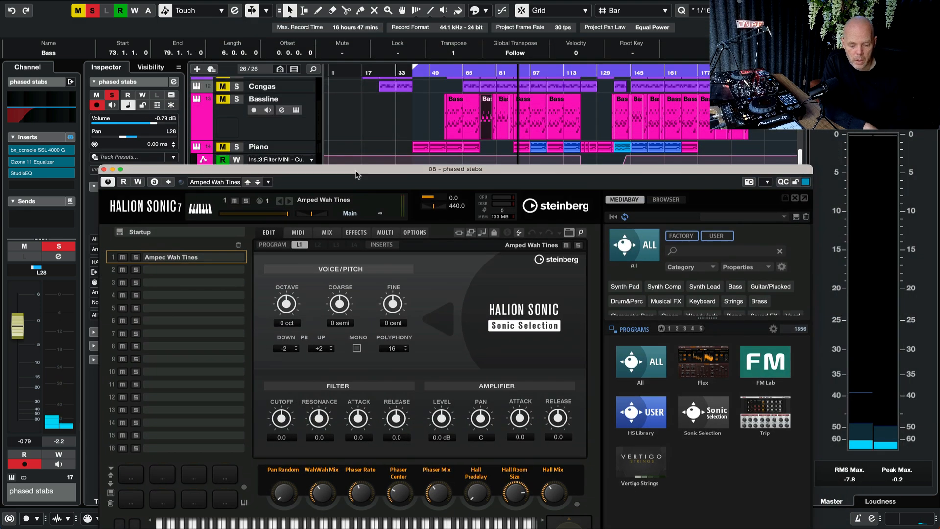
left_click(509, 71)
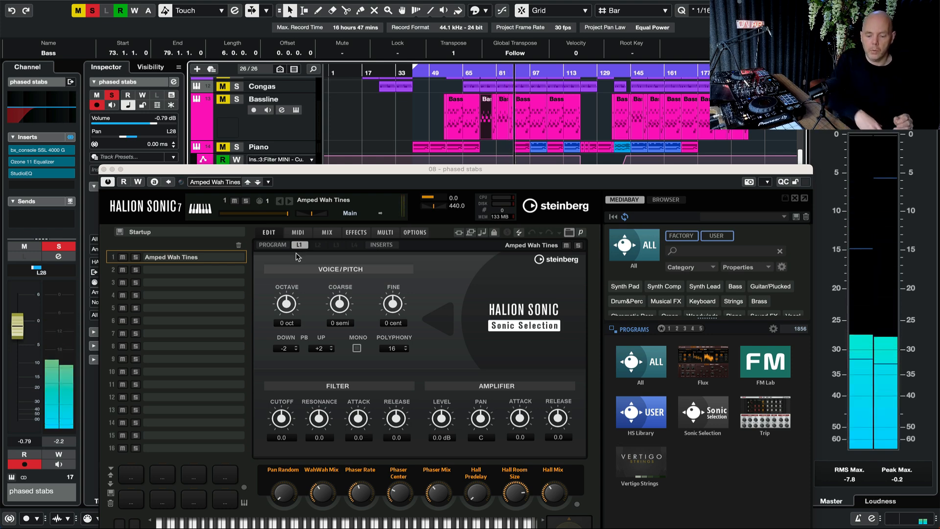
left_click(104, 170)
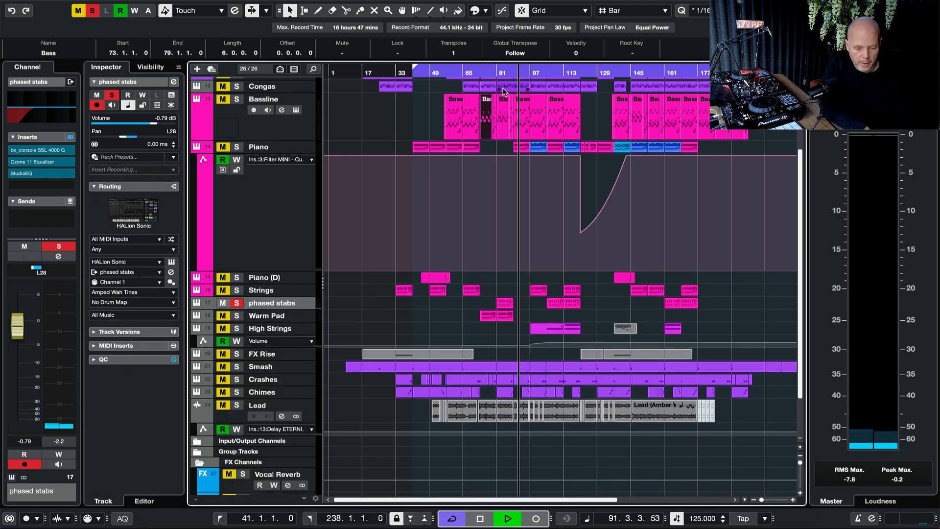
Replay the phased stabs from bar 82, add the Warm Pad track to the solo and stop playback.
left_click(499, 74)
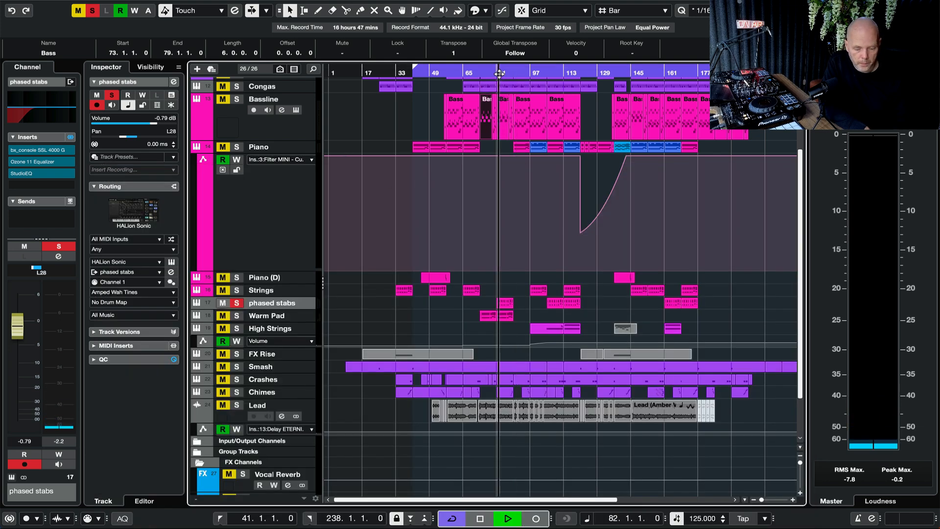
key("h")
key("h")
key("h")
key("h")
key("h")
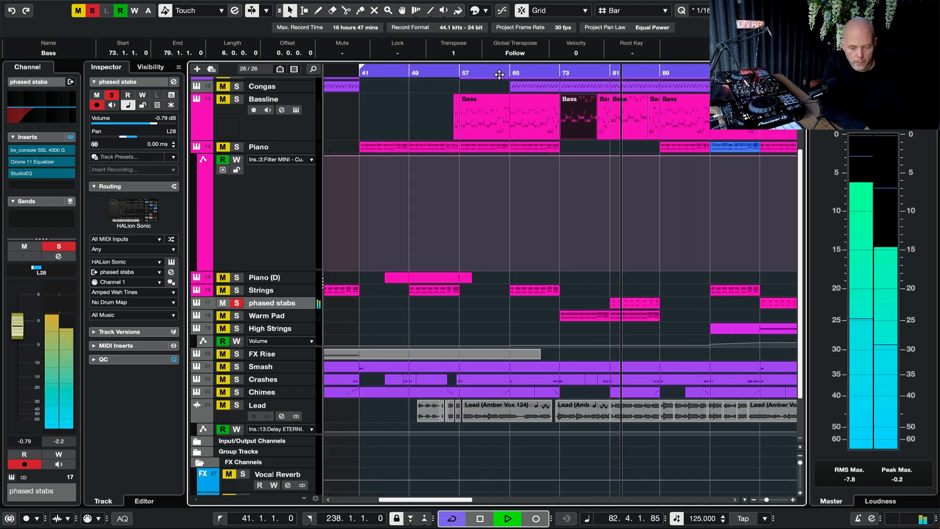
left_click(223, 319)
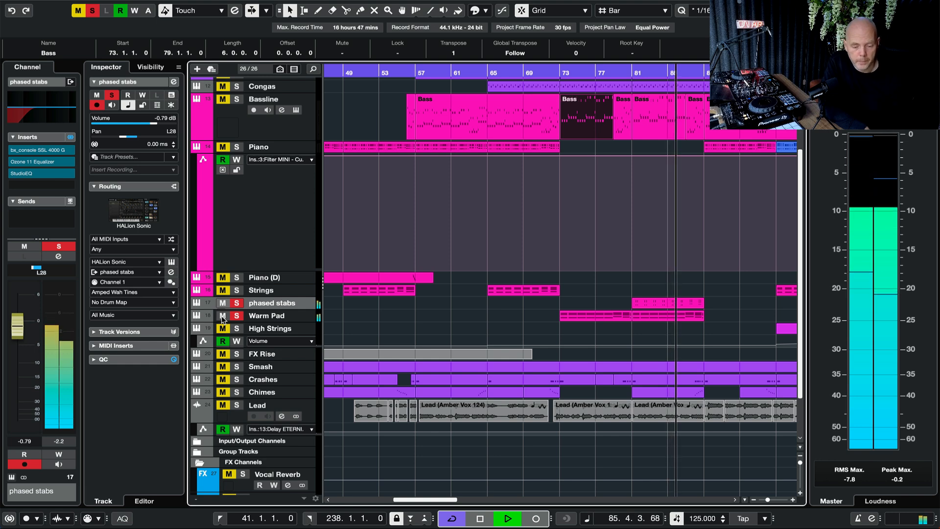
key("space")
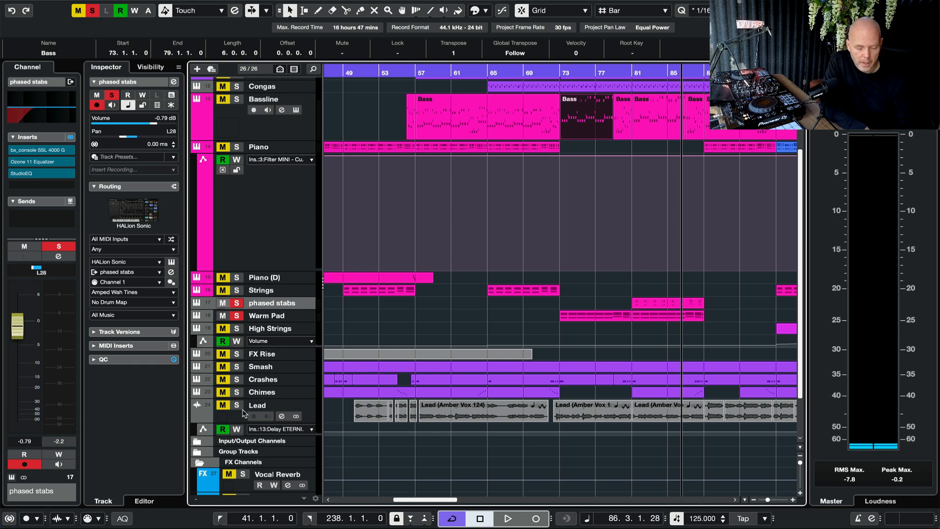
Play the soloed Lead, Warm Pad and phased stabs tracks together from about bar 71, stop playback and deactivate all solos.
left_click(549, 73)
key("space")
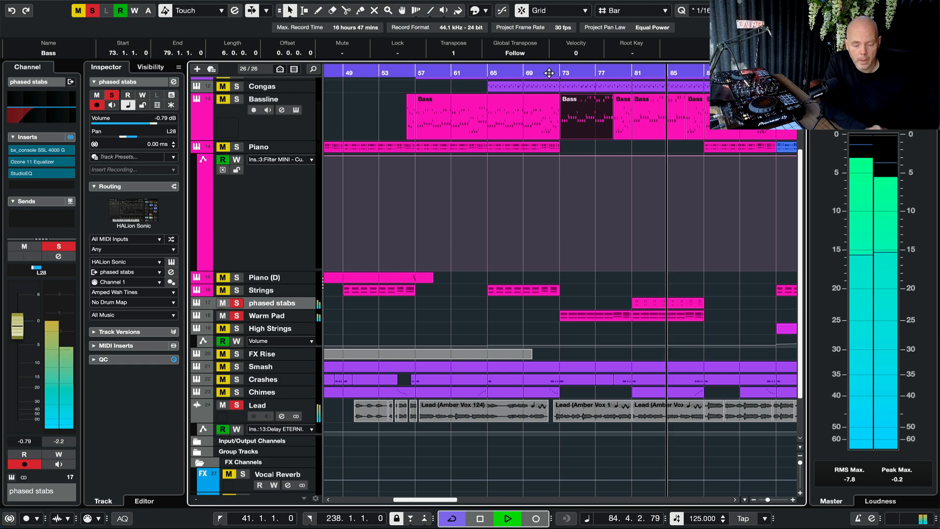
key("g")
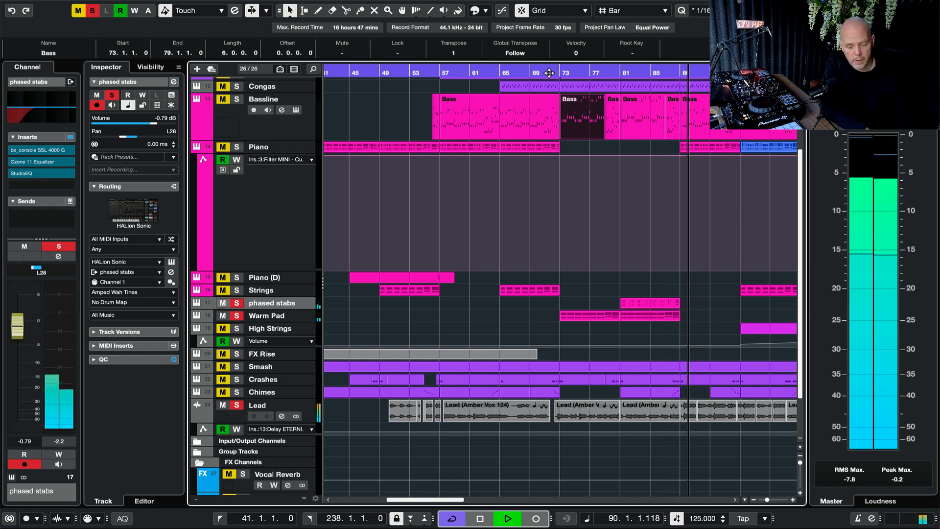
key("space")
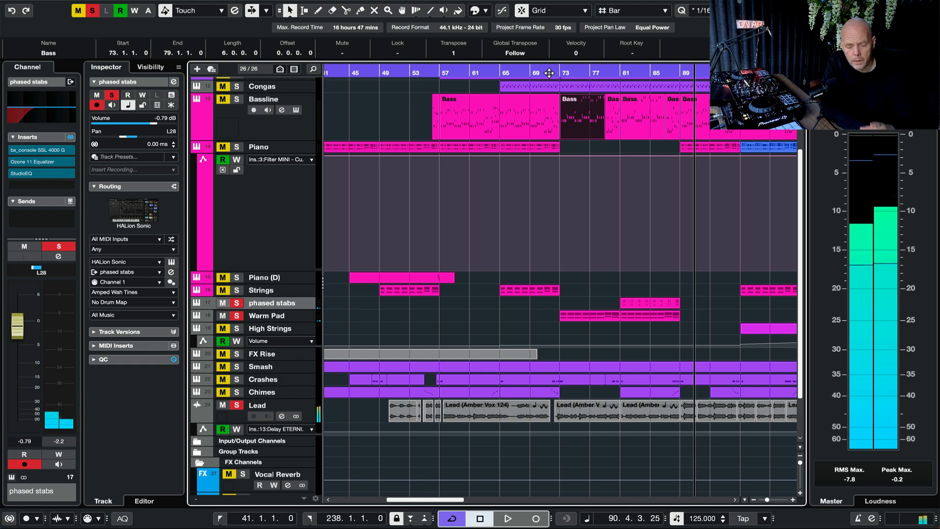
key("g")
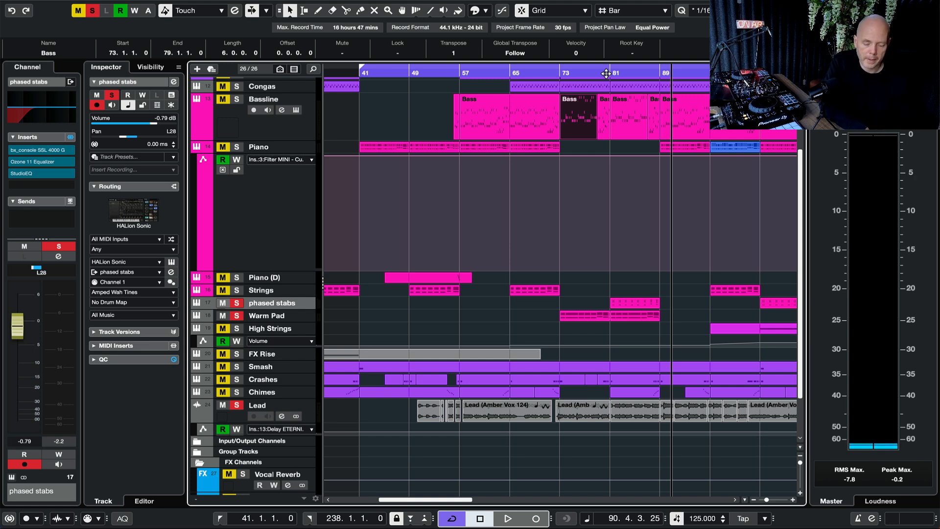
key("g")
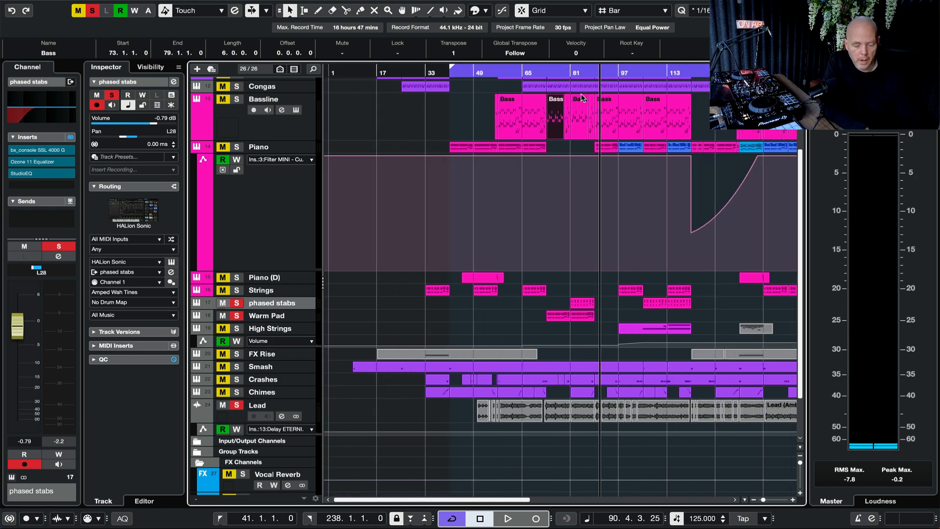
left_click(91, 11)
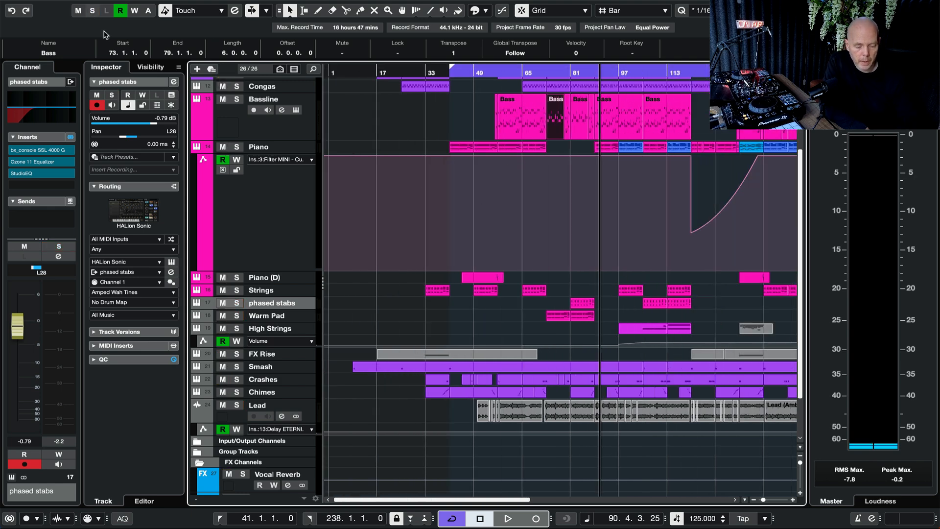
Examine the High Strings track's TRITON Extreme instrument and close it.
left_click(302, 331)
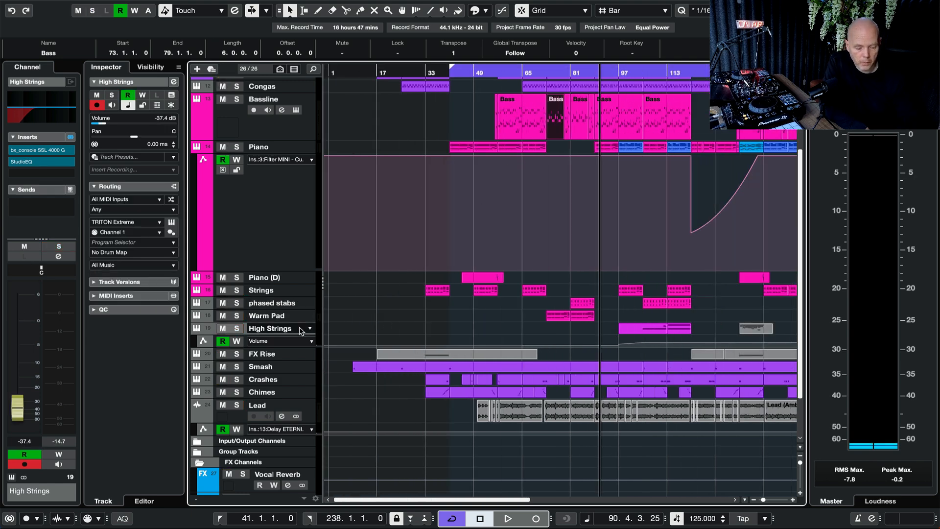
left_click(171, 222)
left_click(172, 223)
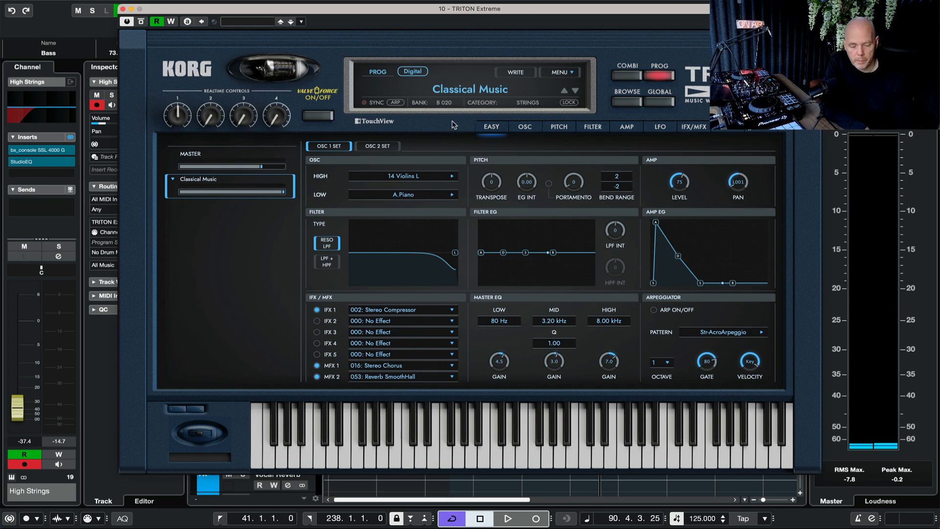
left_click(122, 9)
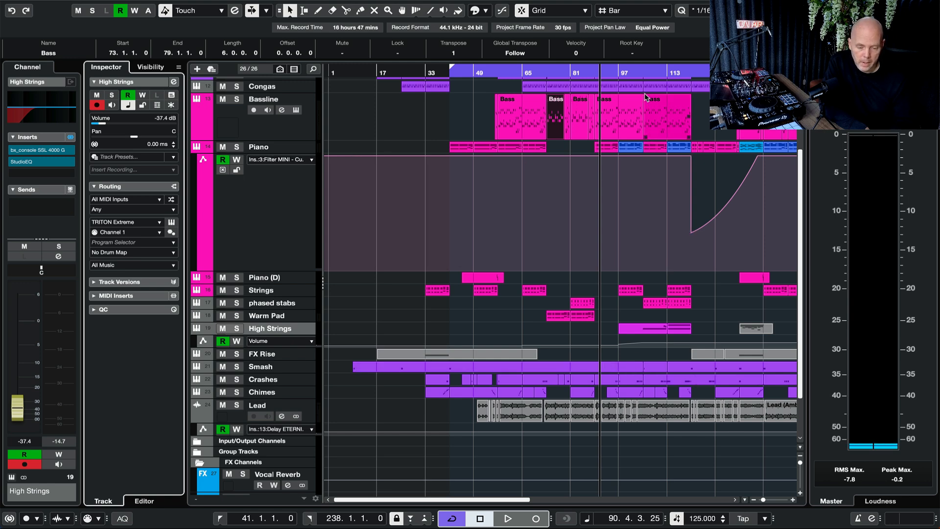
Play the full mix from about bar 105, solo High Strings to hear it alone, stop playback and remove the solo.
left_click(643, 71)
key("space")
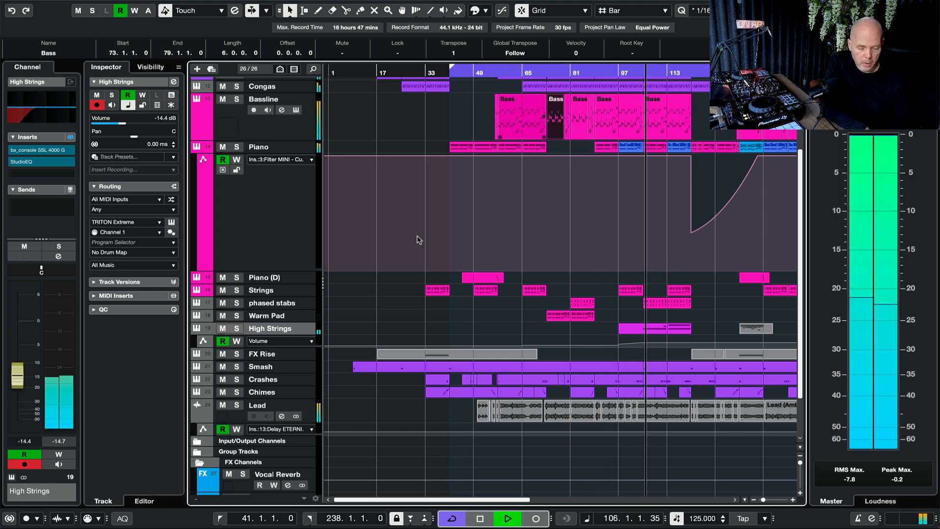
left_click(237, 328)
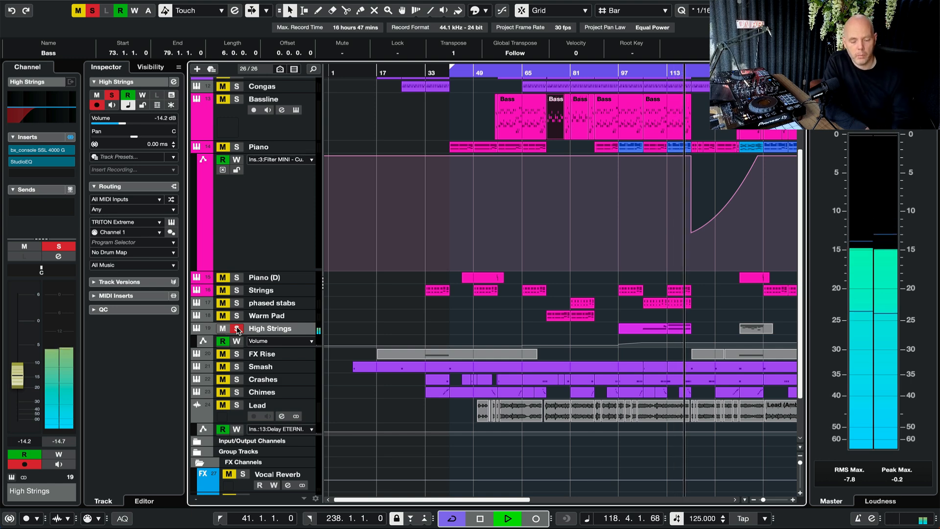
key("space")
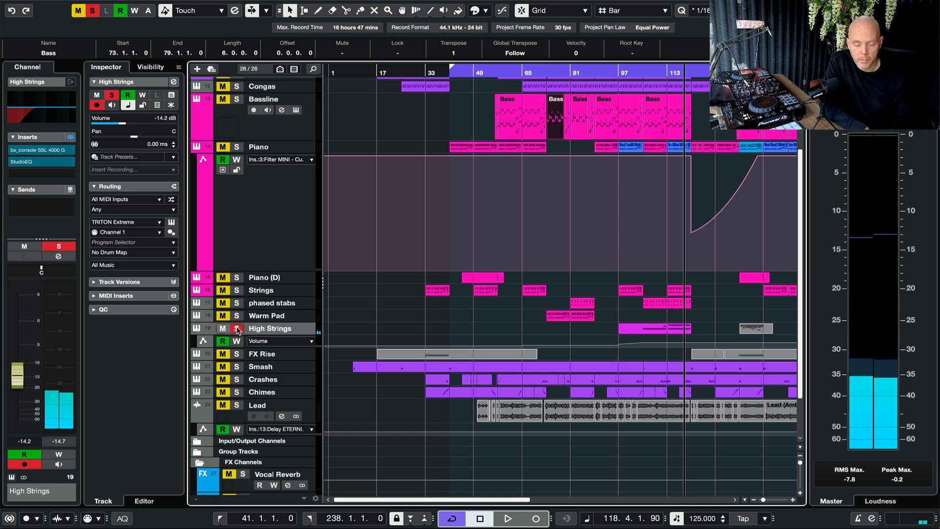
left_click(237, 328)
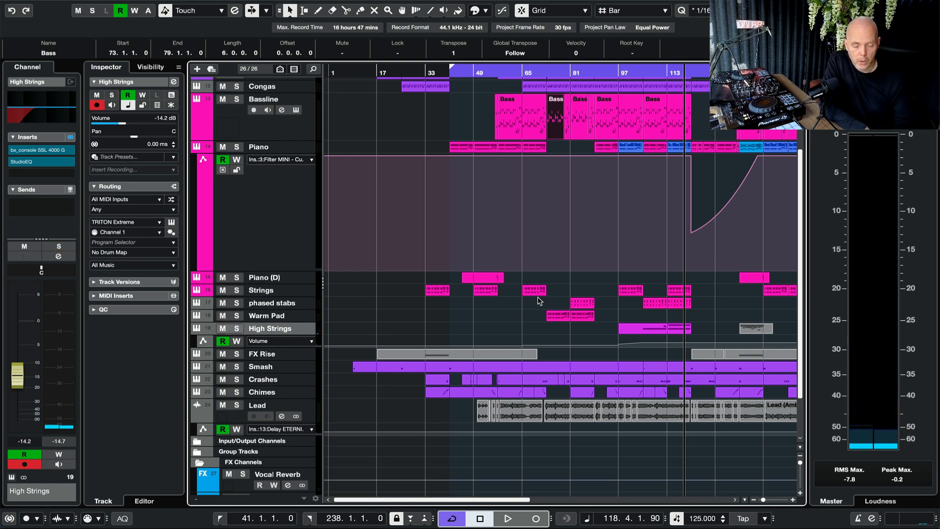
Select the Ghost Kick track to show its channel and routing settings.
key("g")
key("g")
key("g")
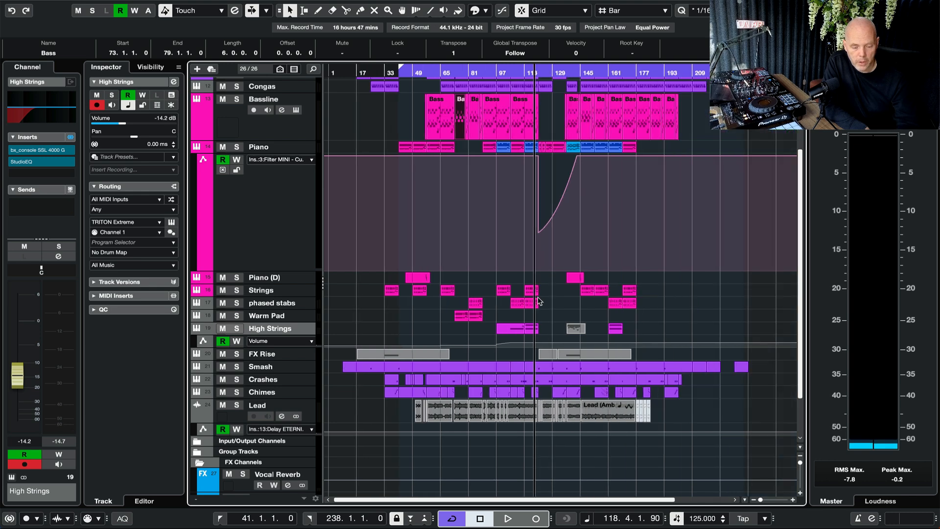
scroll(542, 219, "up", 2)
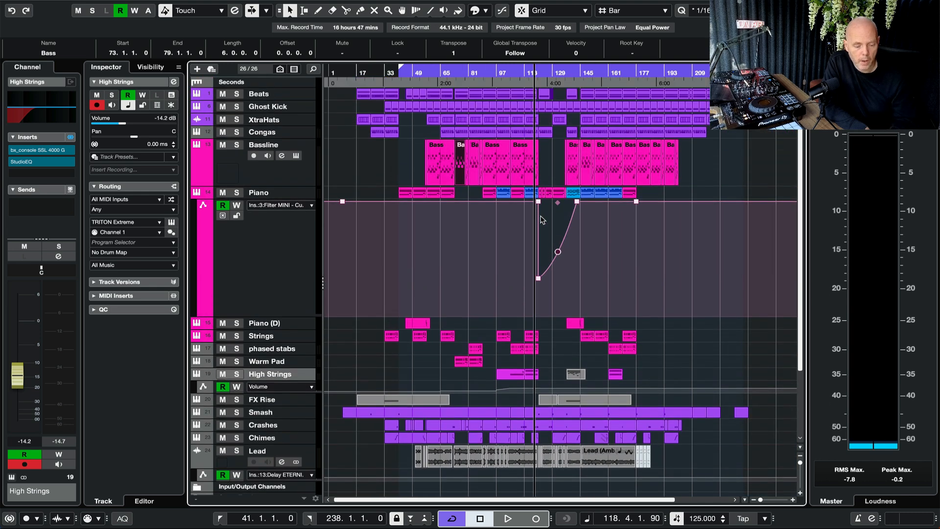
left_click(300, 107)
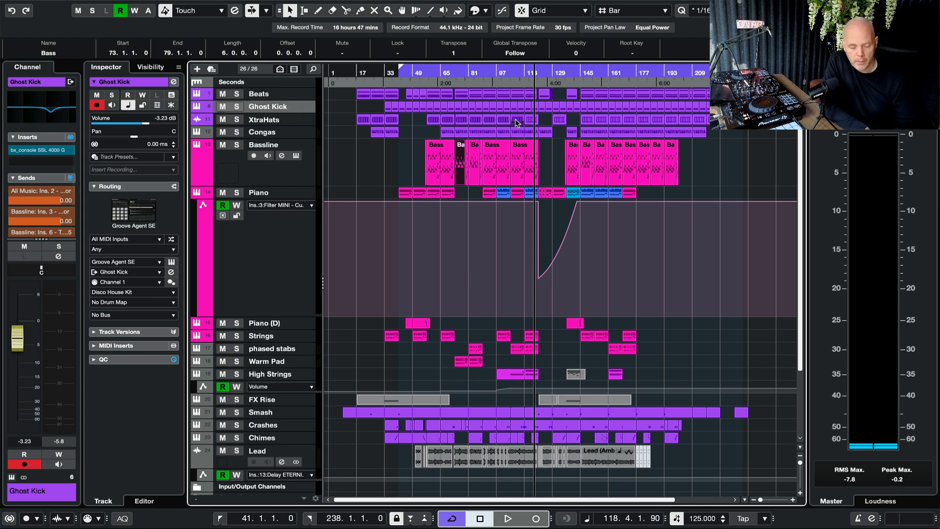
Examine the drum notes of the Beats part starting at bar 113 in the note editor and close it.
key("h")
key("h")
key("h")
key("h")
key("h")
key("h")
scroll(516, 120, "right", 10)
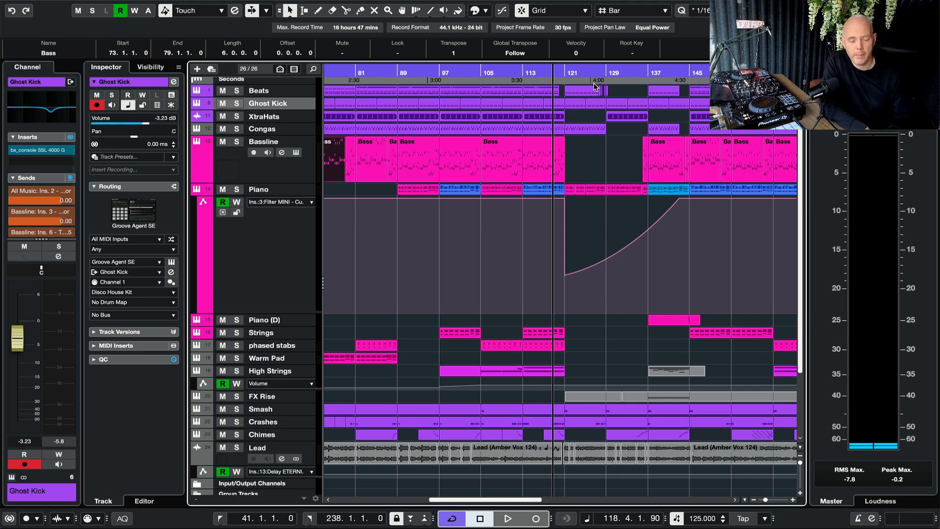
scroll(594, 85, "right", 5)
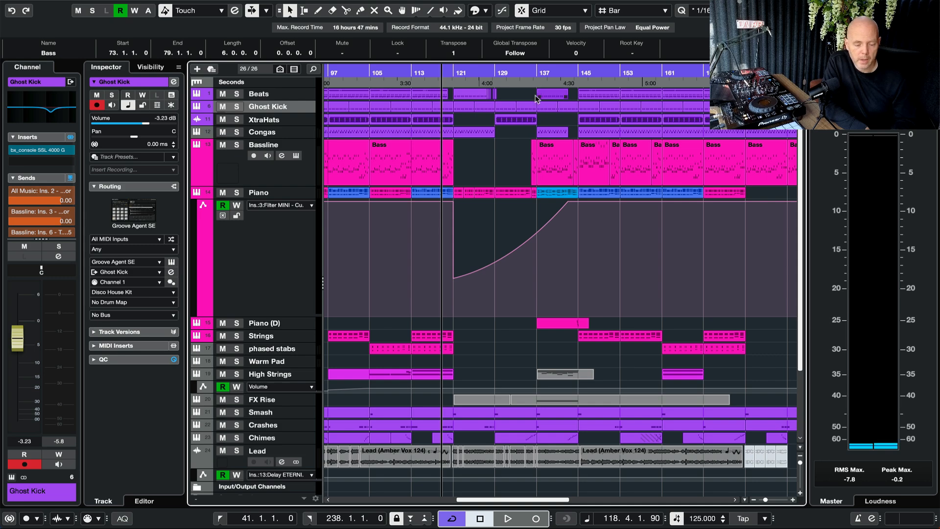
double_click(431, 95)
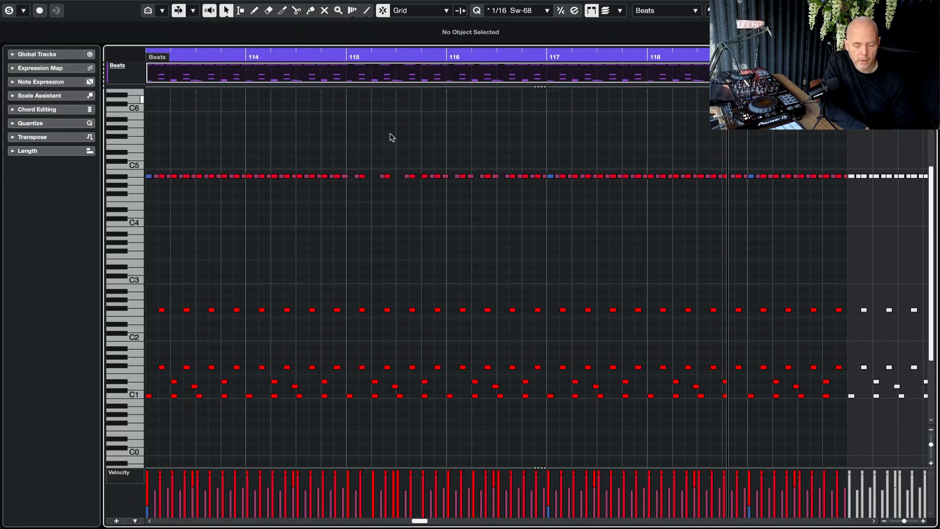
key("Escape")
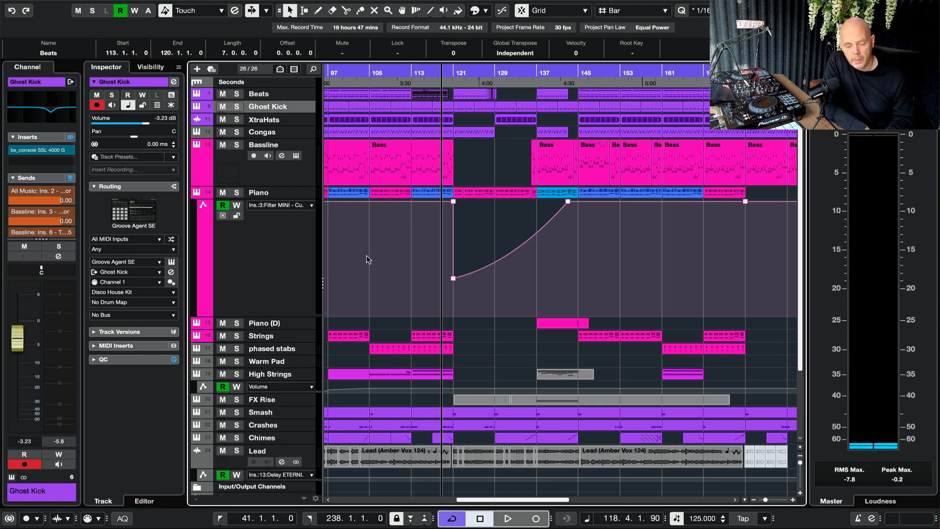
Open the Beats track's Groove Agent SE instrument and audition the Cut Off Kick and Tight Sn pads of the Disco House Kit.
left_click(301, 94)
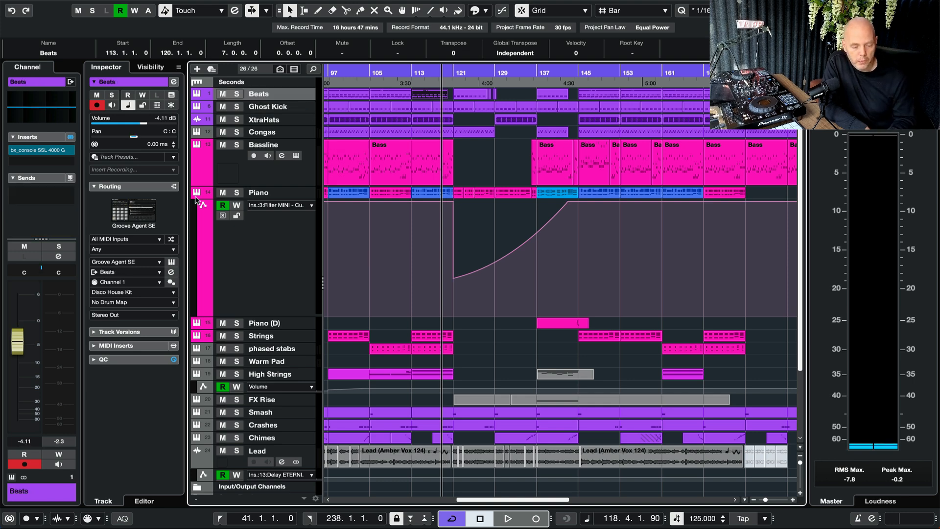
left_click(134, 212)
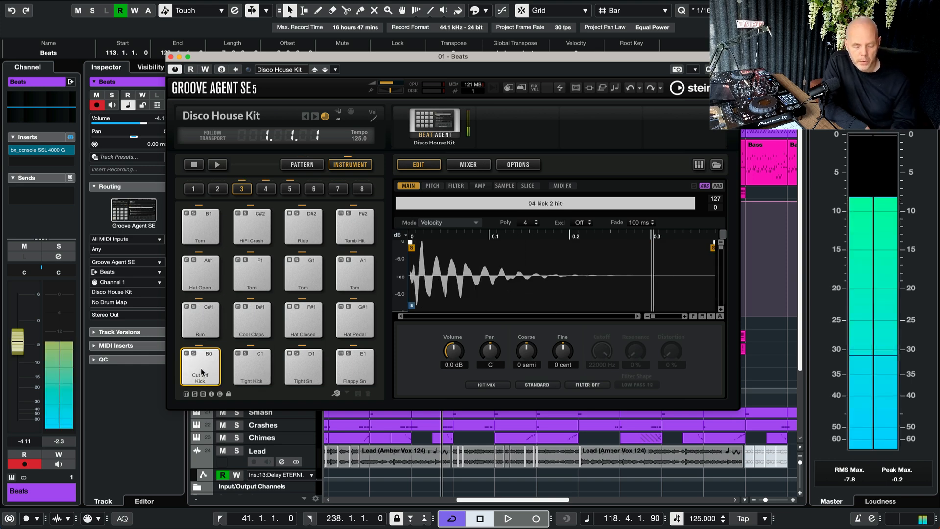
left_click(303, 370)
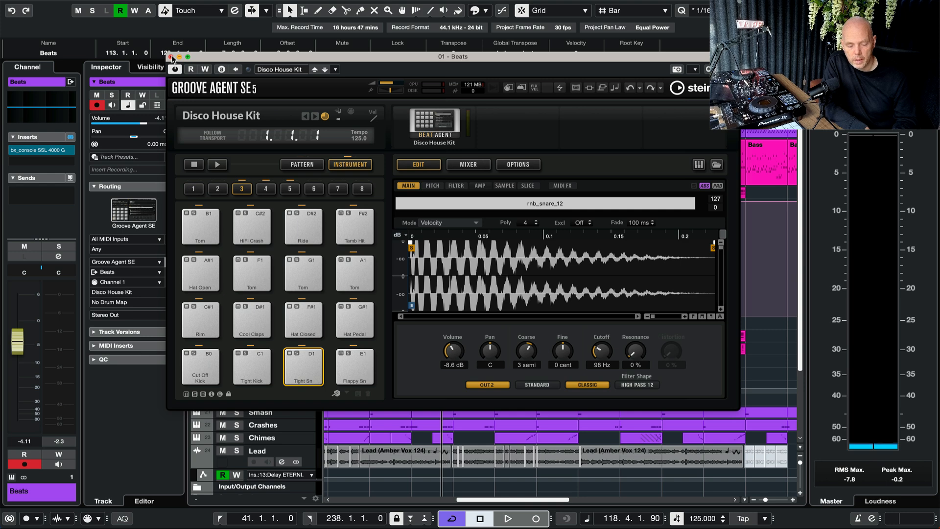
Play the full mix into the section at bar 121, close Groove Agent SE and stop playback.
key("space")
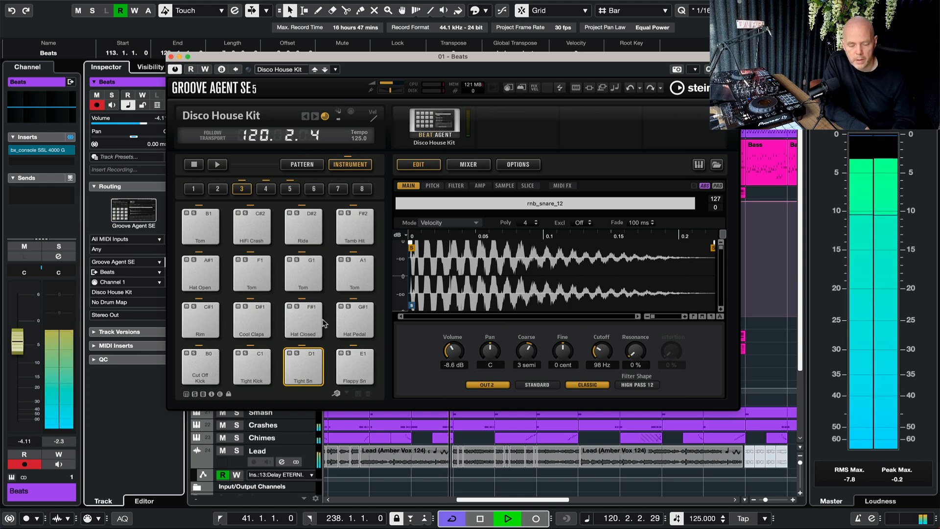
left_click(171, 57)
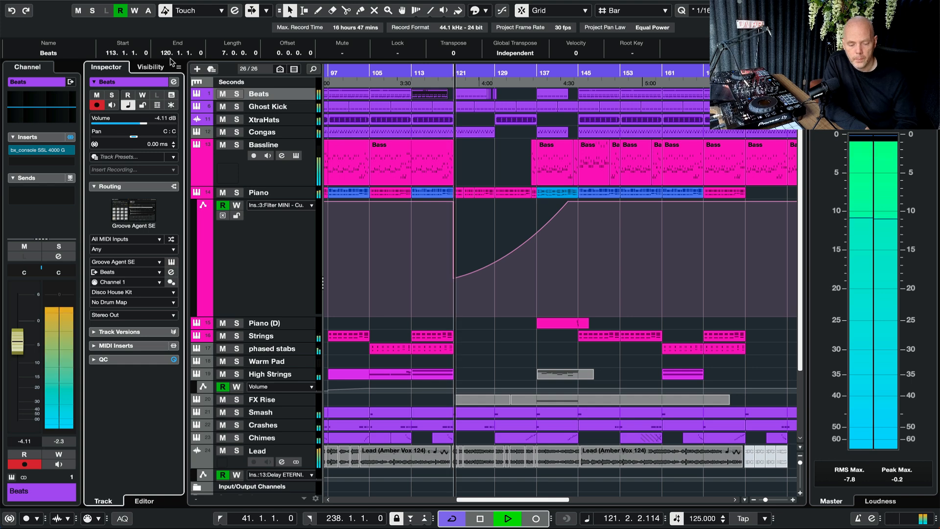
key("space")
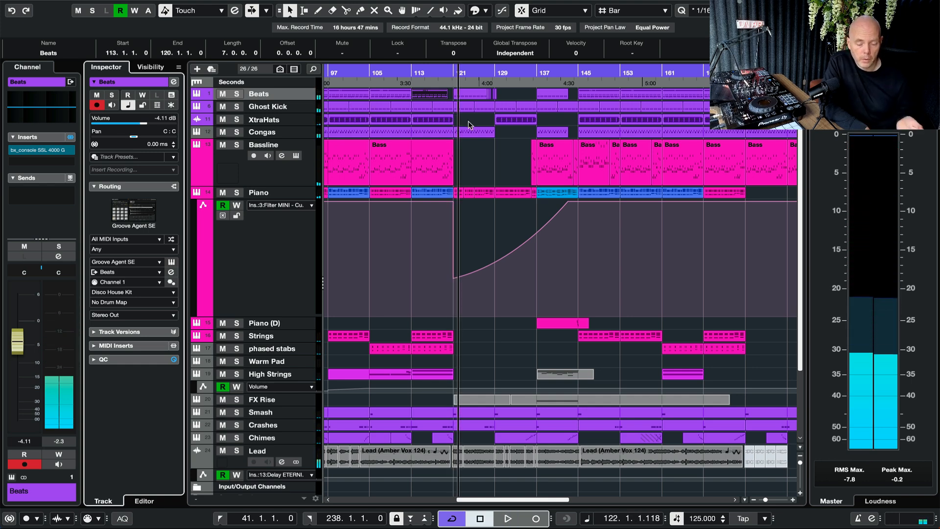
Solo the Congas track and play it from bar 65.
scroll(468, 121, "left", 5)
scroll(468, 121, "down", 3)
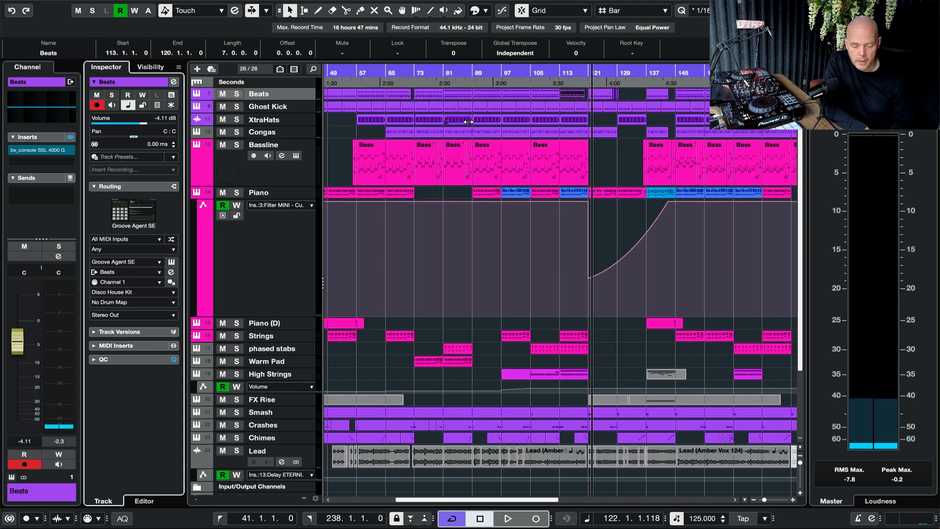
left_click(236, 131)
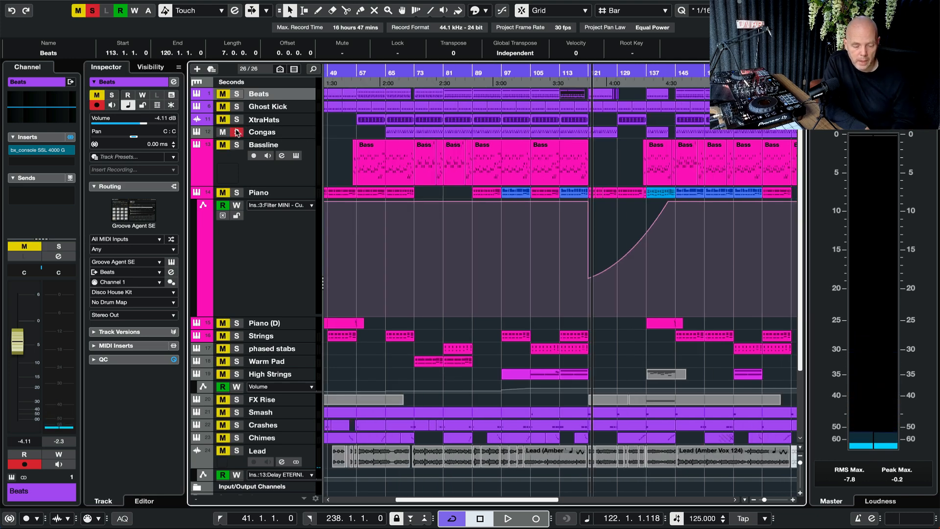
double_click(385, 72)
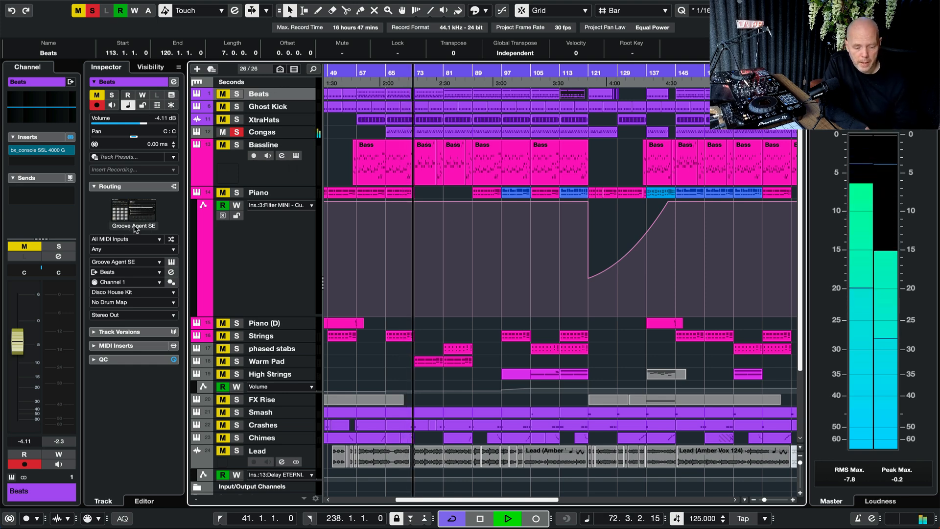
Examine the Congas track's HALion Sonic instrument with its Latin Percussion program and close it.
left_click(272, 131)
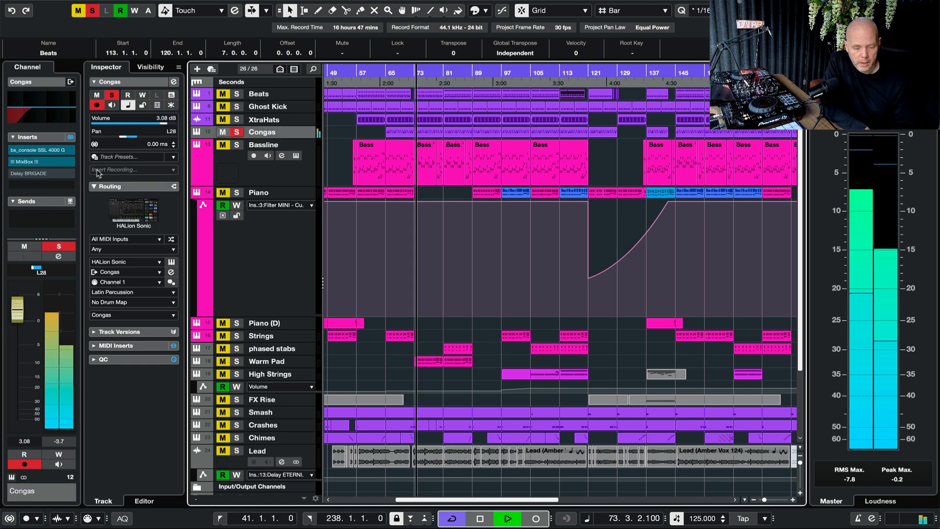
left_click(140, 217)
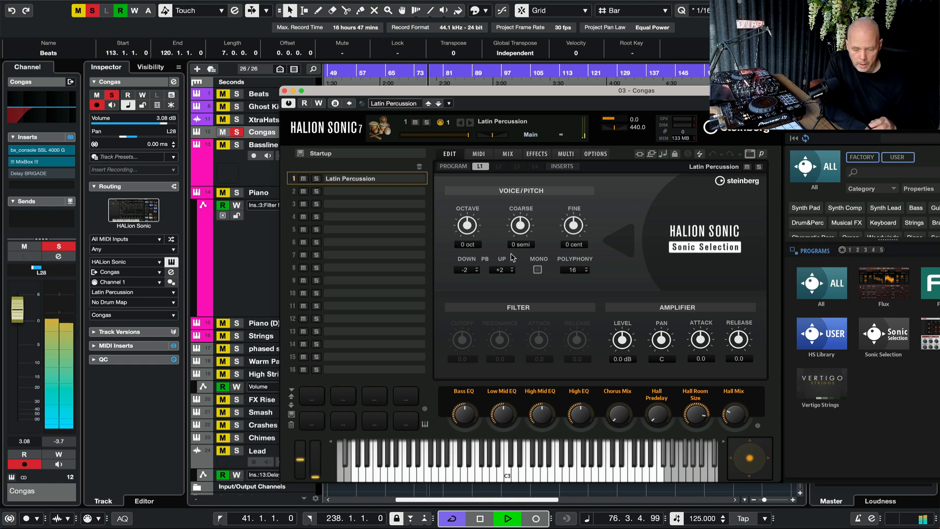
left_click(284, 91)
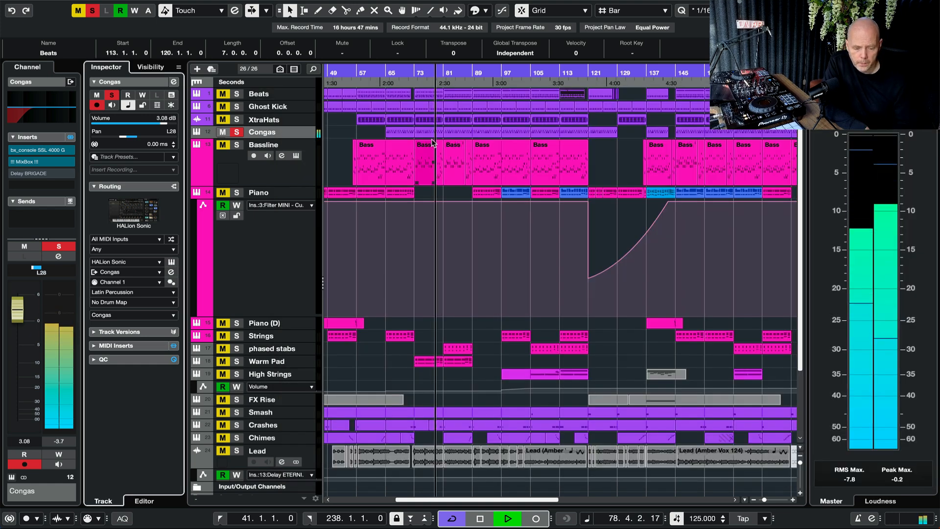
View the notes of the Congas part starting at bar 73, close the editor, stop playback and remove the Congas solo.
double_click(445, 131)
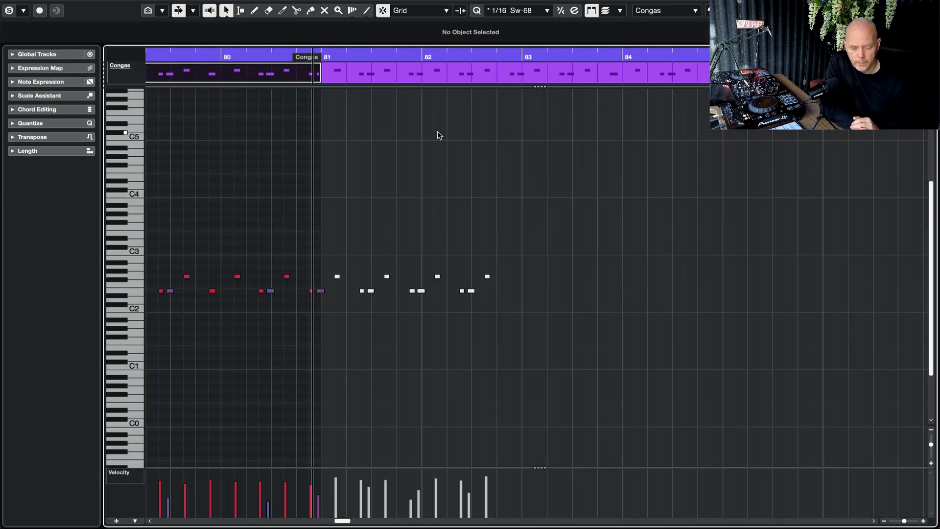
key("Return")
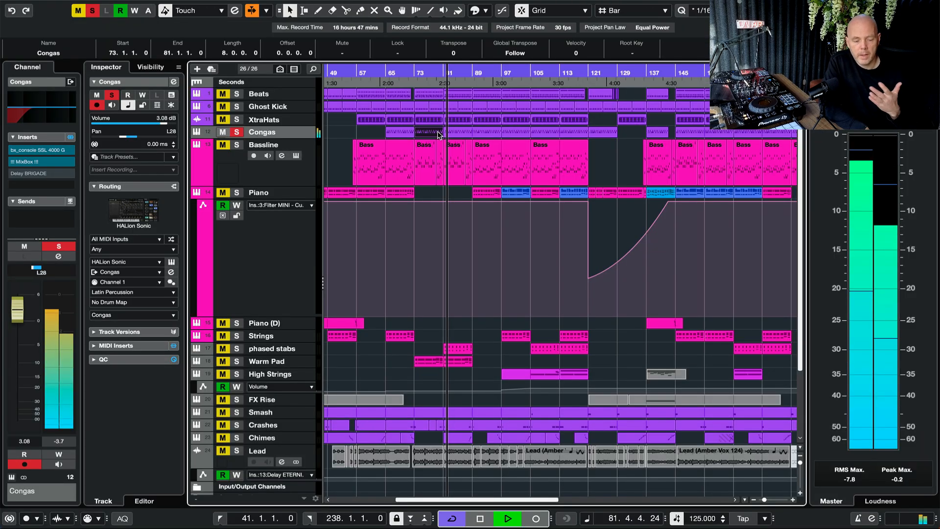
key("space")
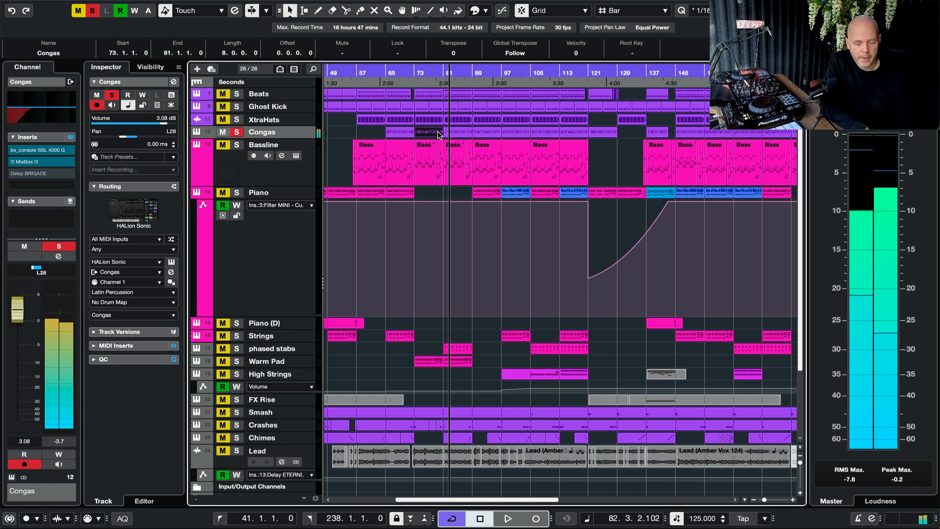
left_click(237, 132)
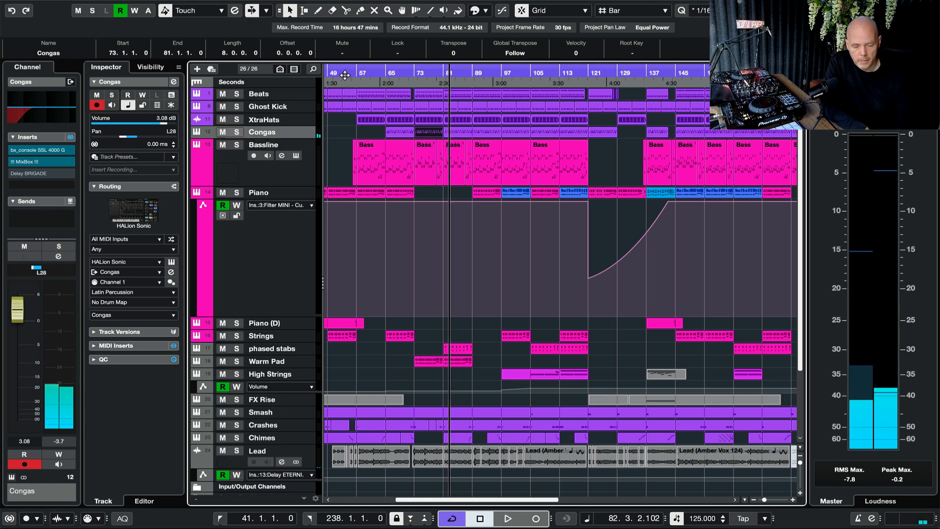
Play the full mix from bar 65, jump to about bar 21 to hear the intro percussion, and stop playback.
left_click(386, 70)
key("space")
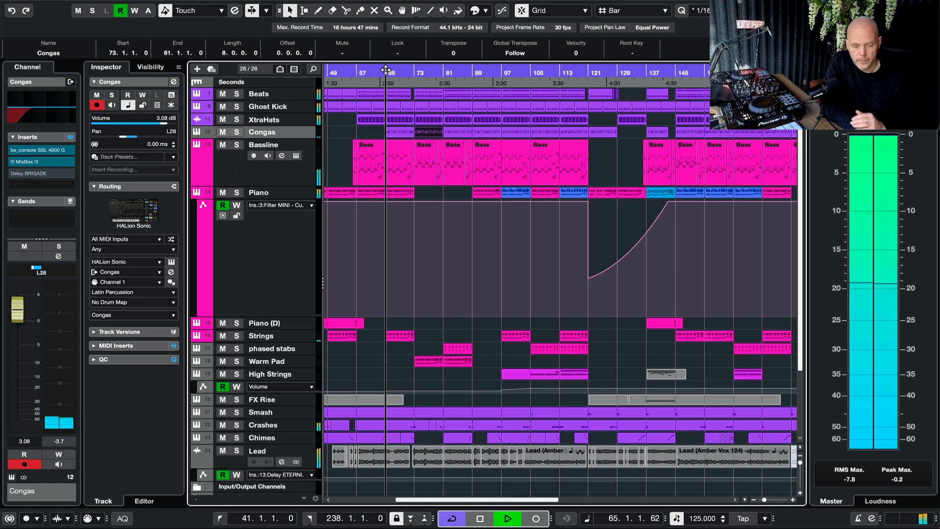
key("f")
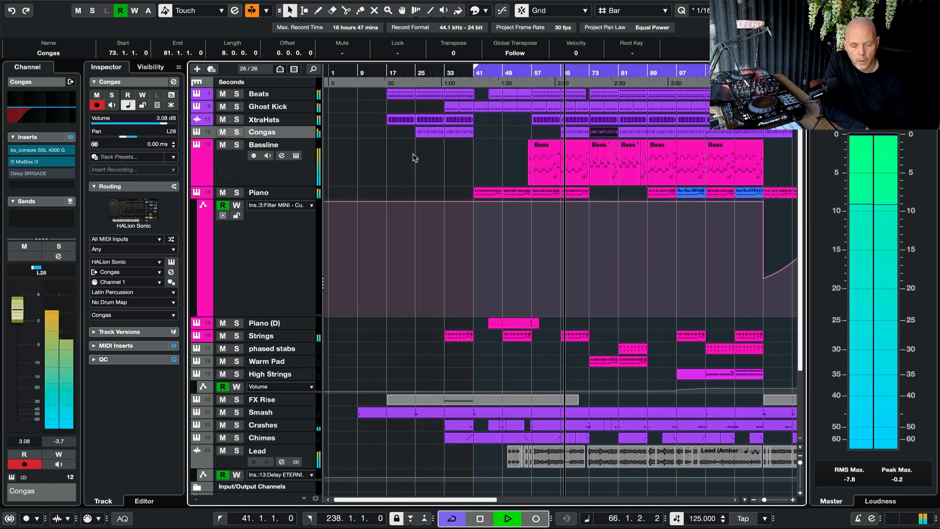
left_click(400, 71)
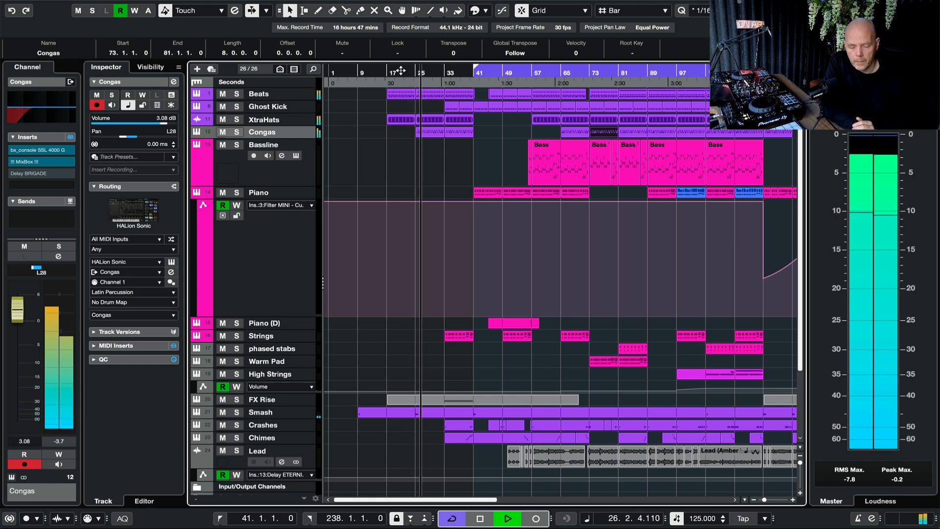
key("space")
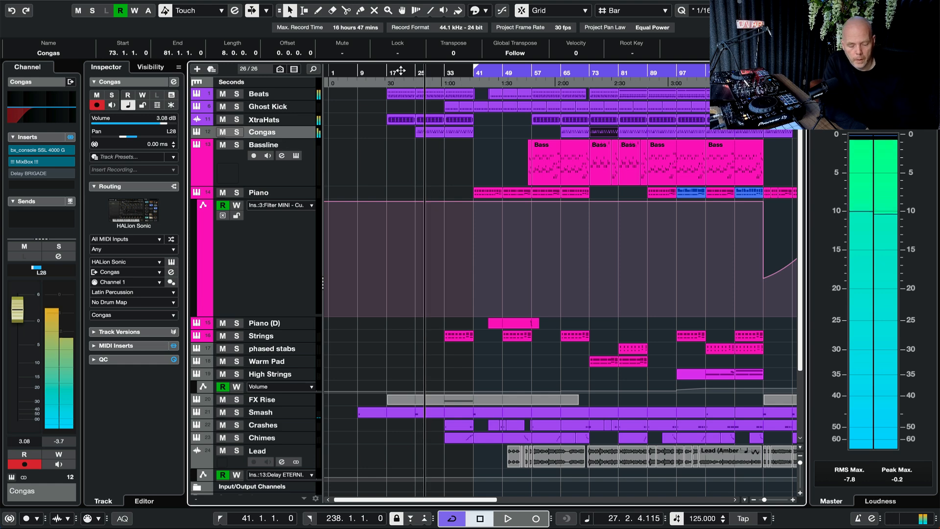
Solo the Chimes track.
key("g")
key("g")
key("g")
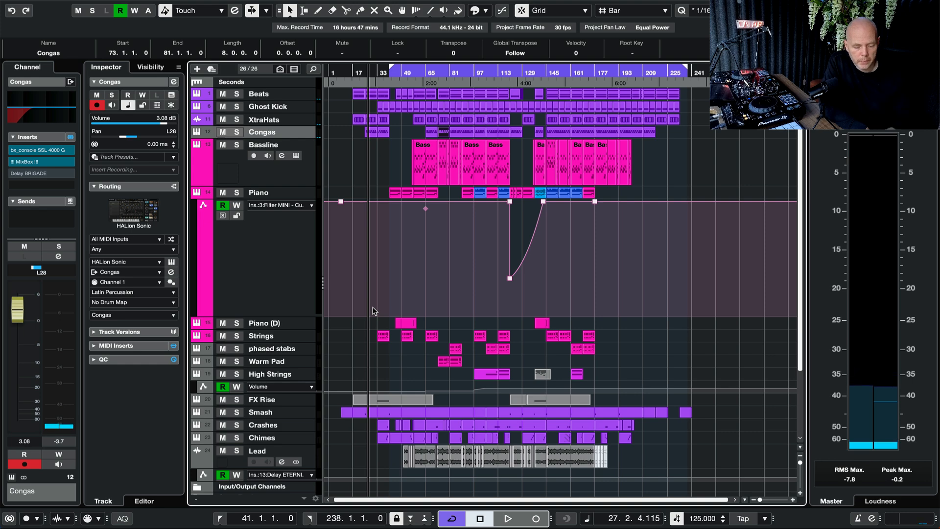
scroll(373, 310, "down", 3)
scroll(373, 311, "down", 1)
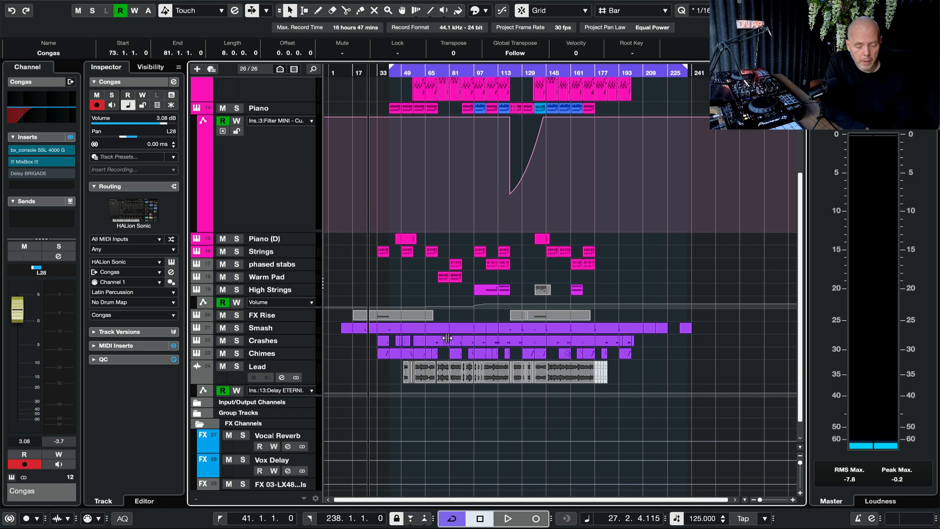
scroll(416, 357, "up", 1)
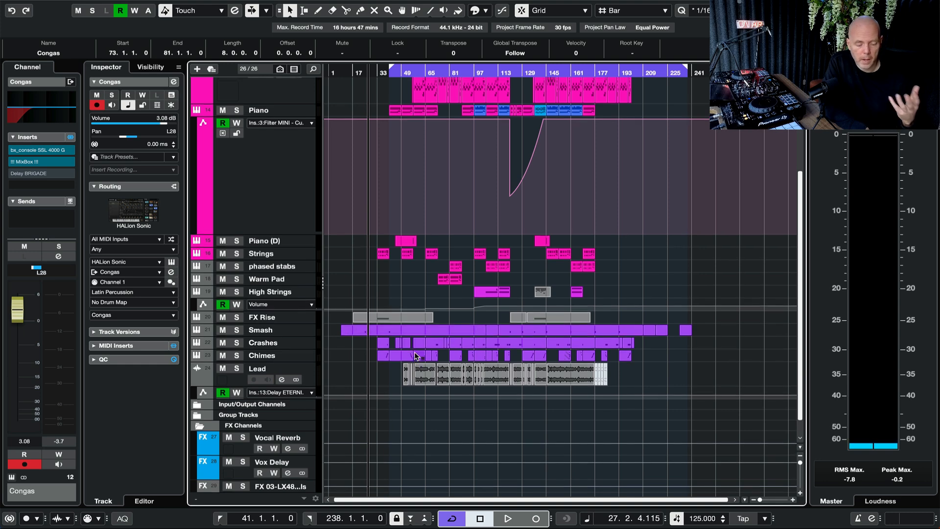
left_click(237, 356)
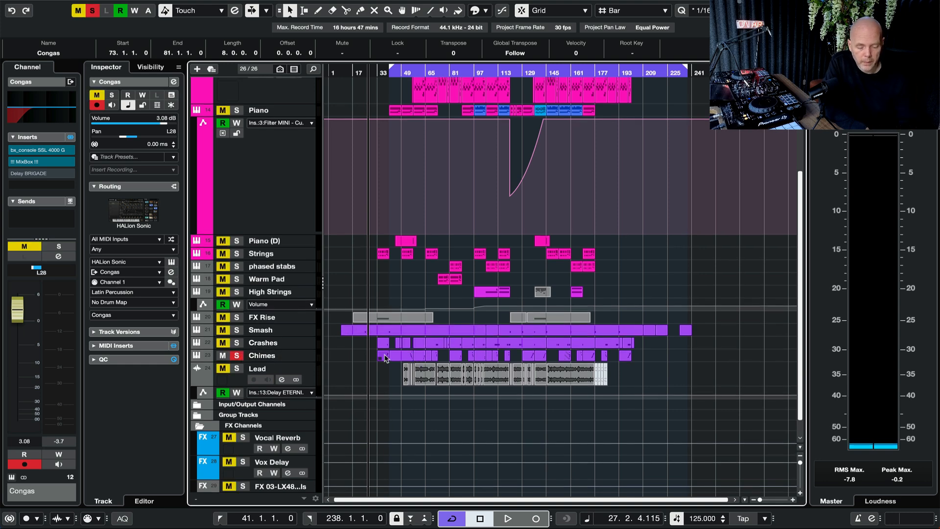
Play the soloed Chimes track from about bar 37.
key("h")
key("h")
key("h")
key("h")
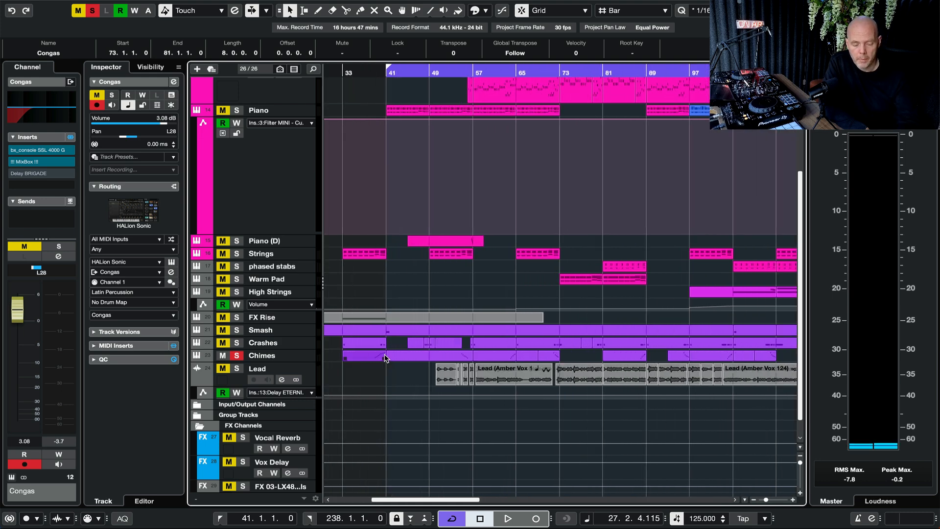
scroll(387, 359, "left", 5)
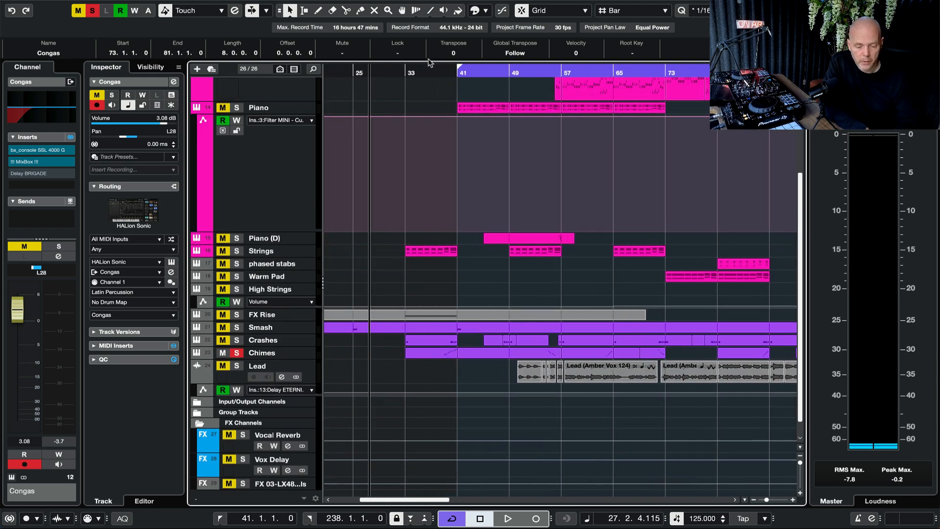
left_click(436, 69)
key("space")
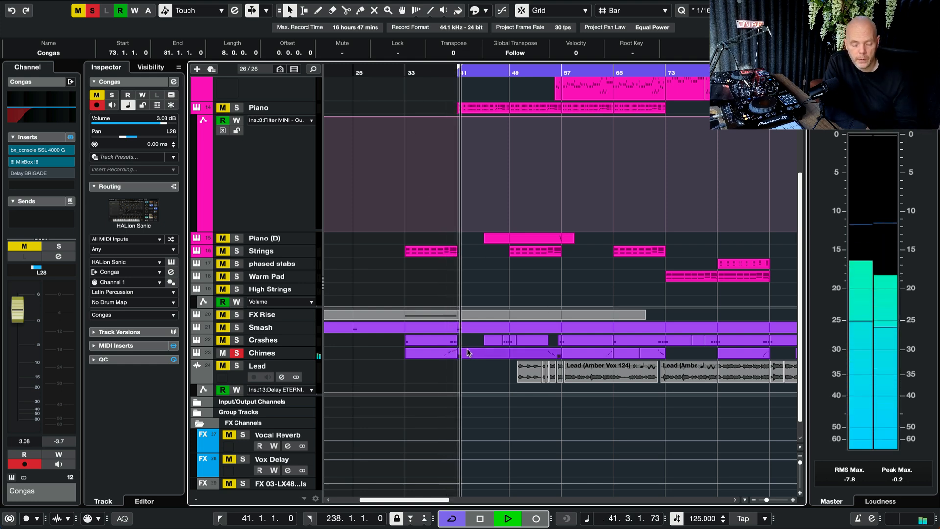
View the notes of the Chimes part starting at bar 33, play it from about bar 38, and close the editor.
double_click(447, 353)
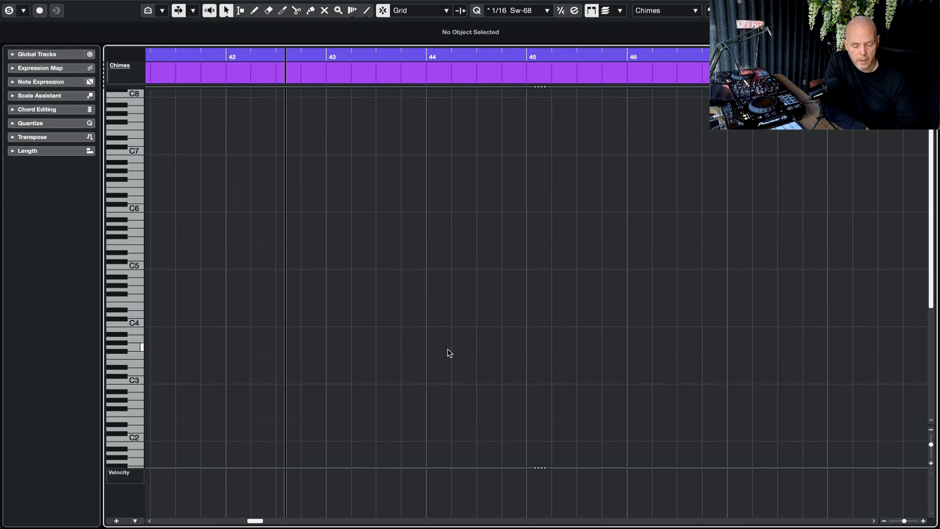
key("g")
key("g")
key("g")
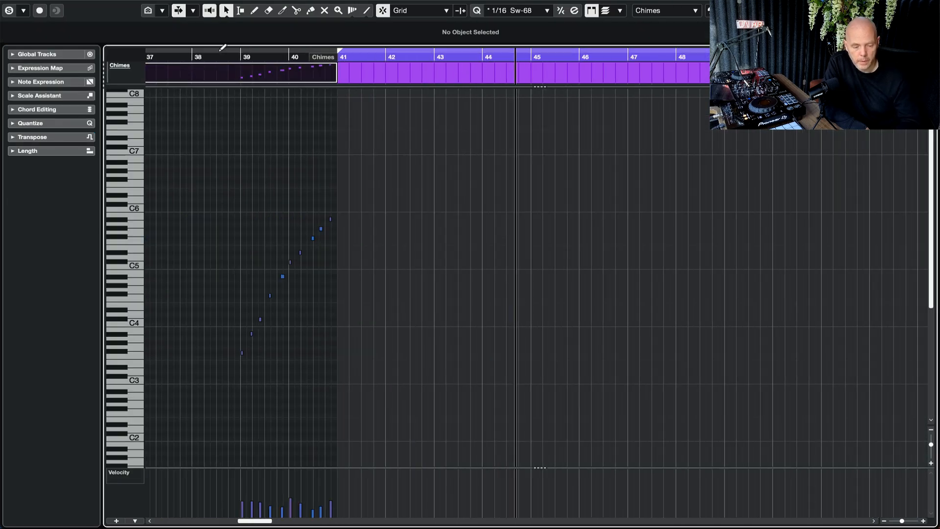
left_click(222, 56)
key("h")
key("h")
key("h")
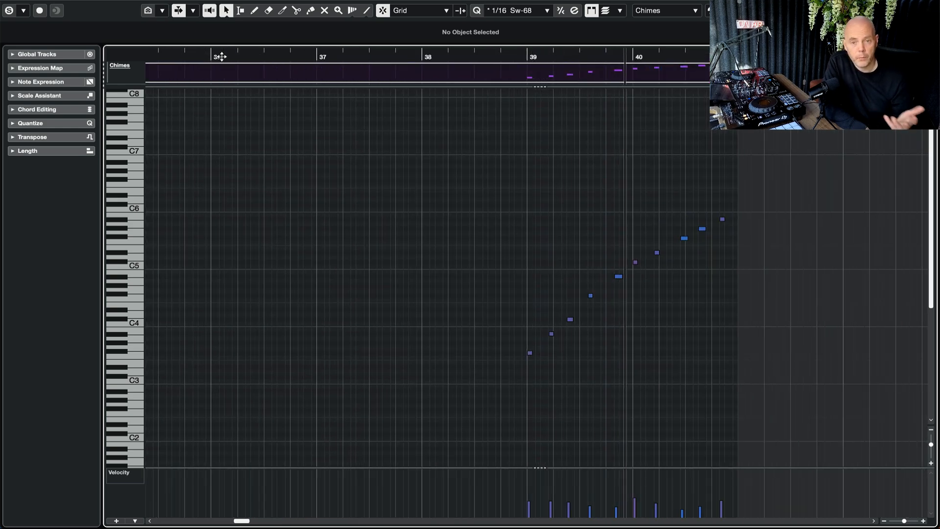
key("Return")
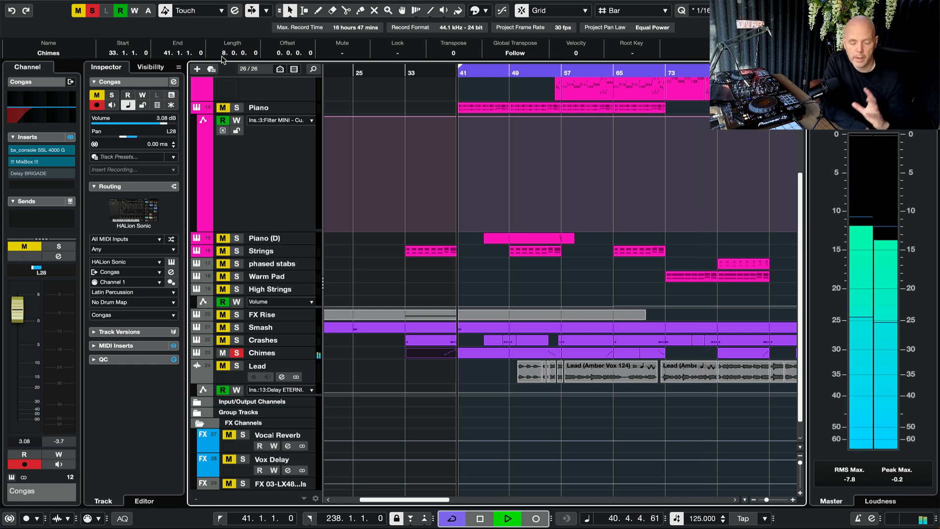
View the notes near bar 55 in the Chimes part that starts at bar 41, and close the editor.
double_click(547, 353)
key("g")
key("g")
key("g")
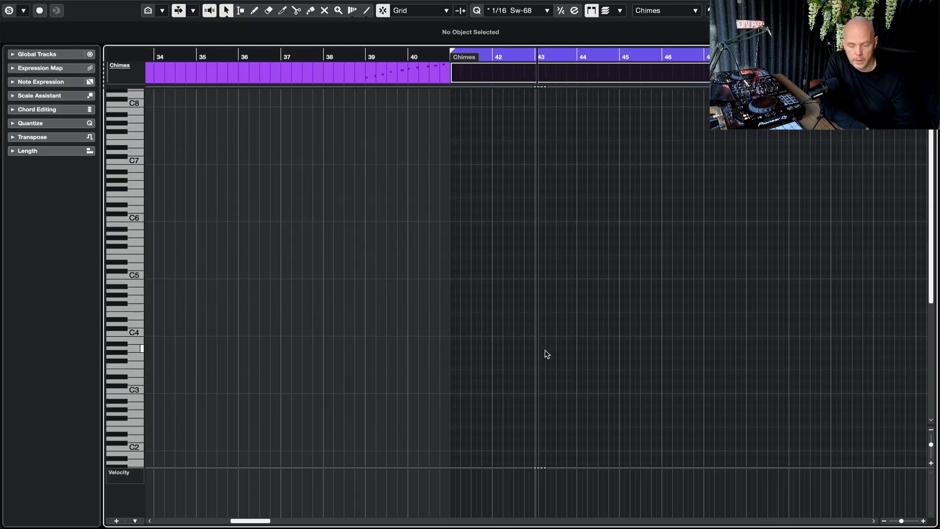
key("g")
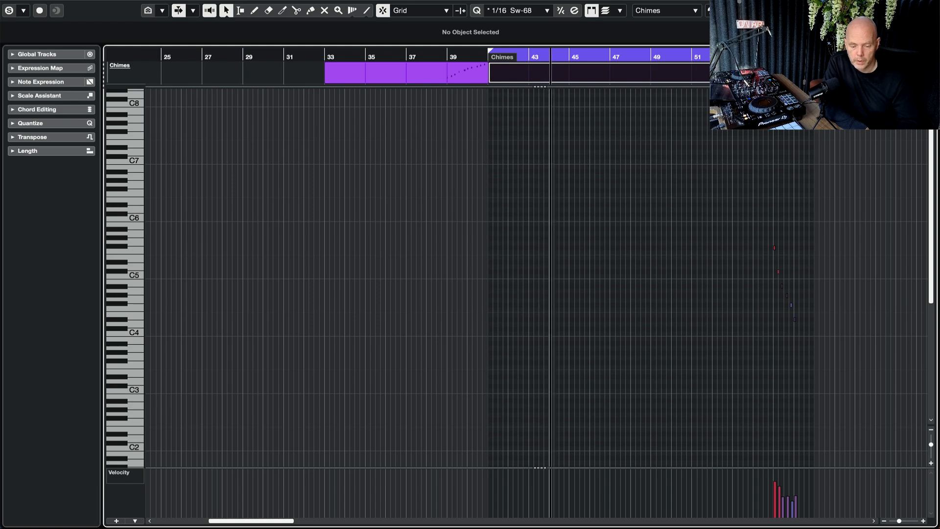
key("h")
key("h")
key("h")
key("h")
key("h")
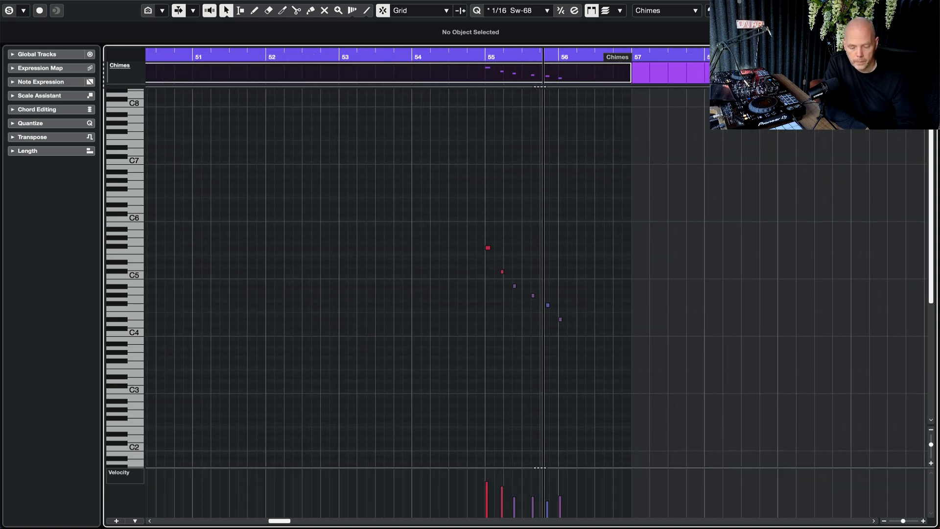
key("Return")
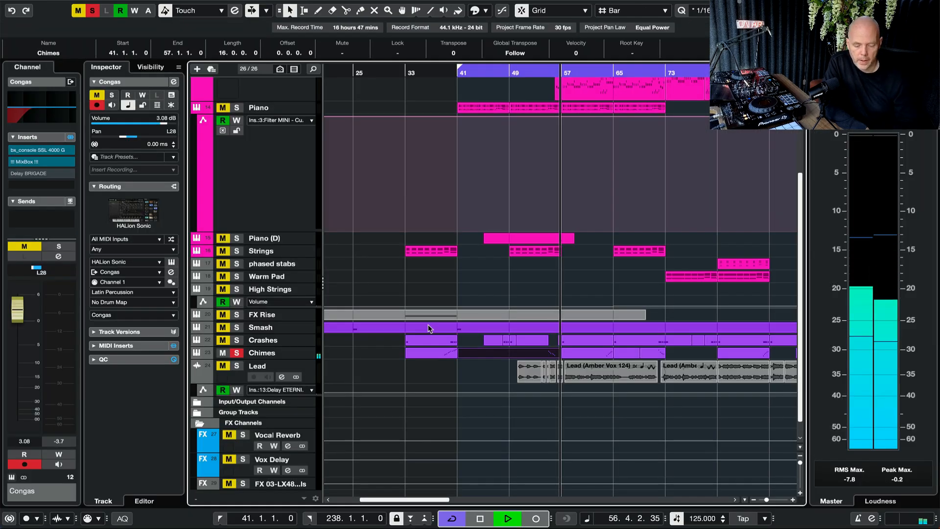
Examine the Chimes track's HALion Sonic instrument with its Chime Atmo program and close it.
left_click(335, 352)
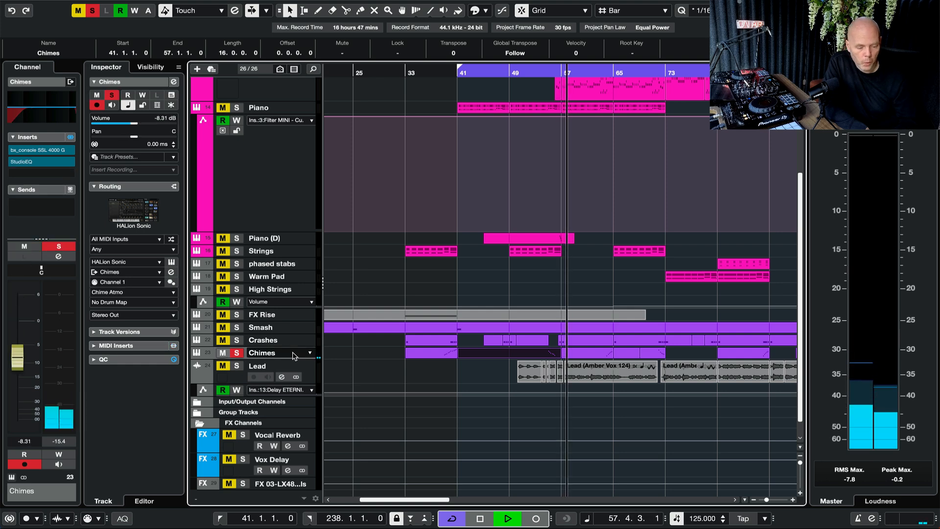
left_click(130, 218)
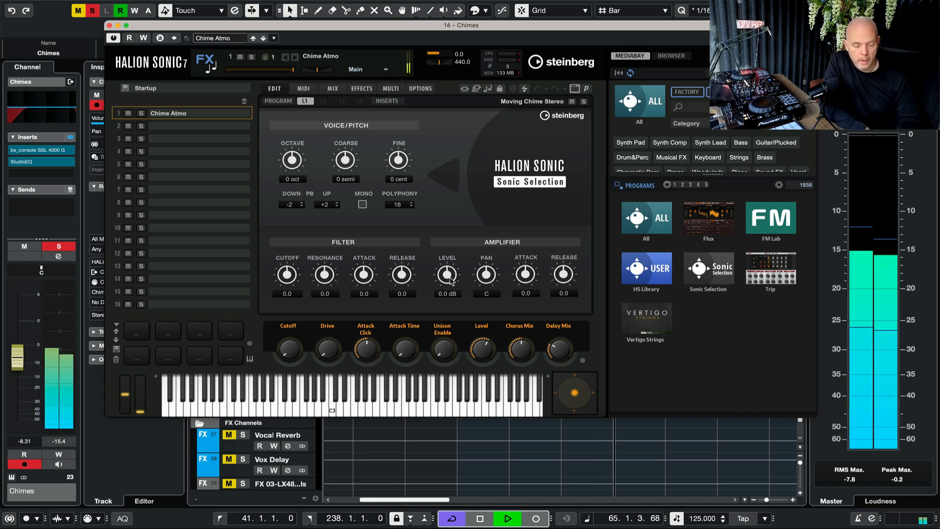
left_click(109, 26)
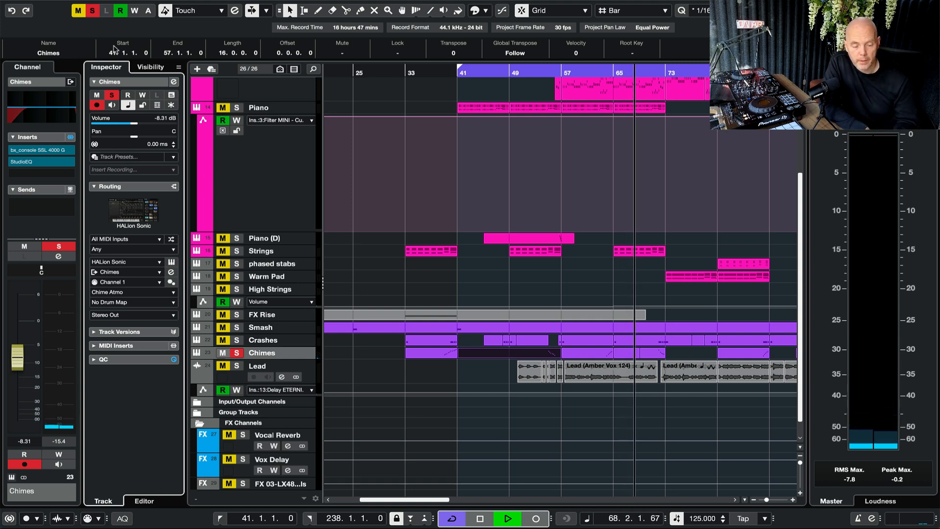
Deactivate all solos, listen to the chimes within the full mix, and stop playback.
left_click(93, 11)
key("g")
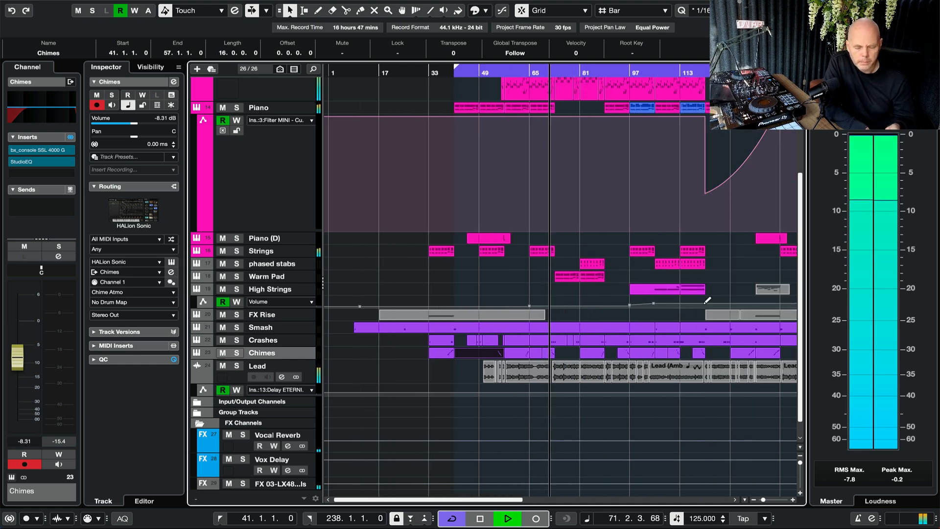
key("h")
key("h")
key("h")
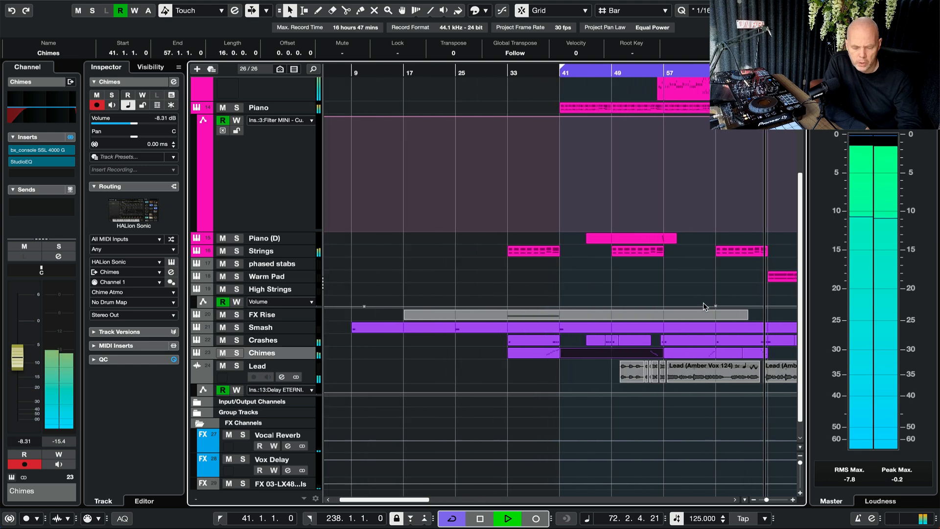
key("space")
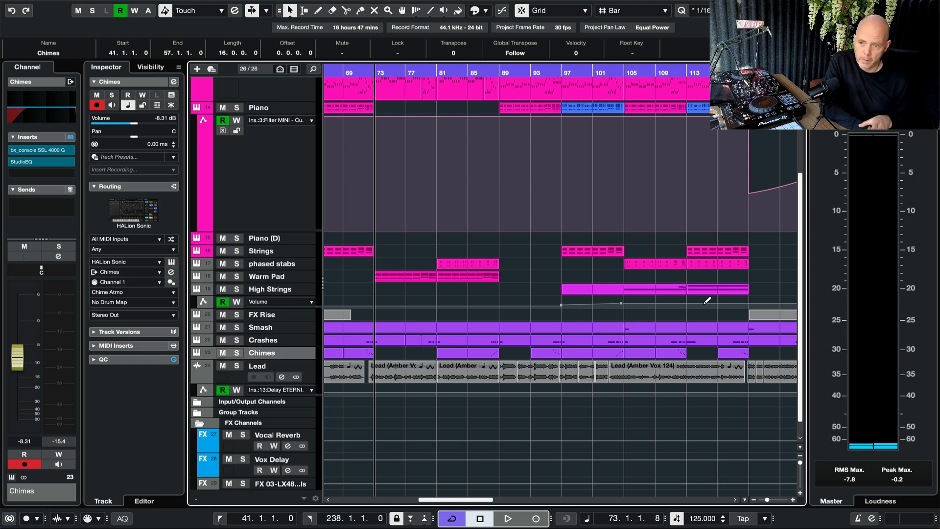
Play the full mix from about bar 40 with the whole arrangement in view.
key("g")
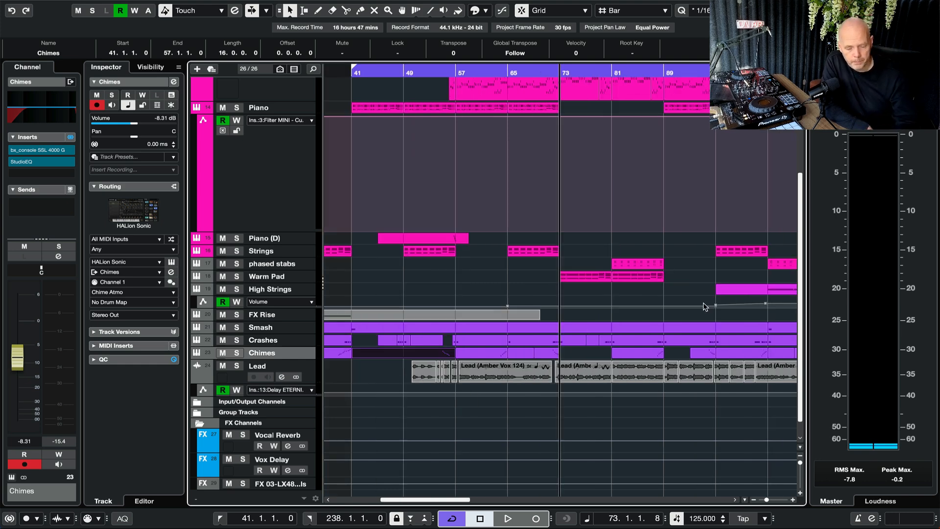
key("g")
key("g")
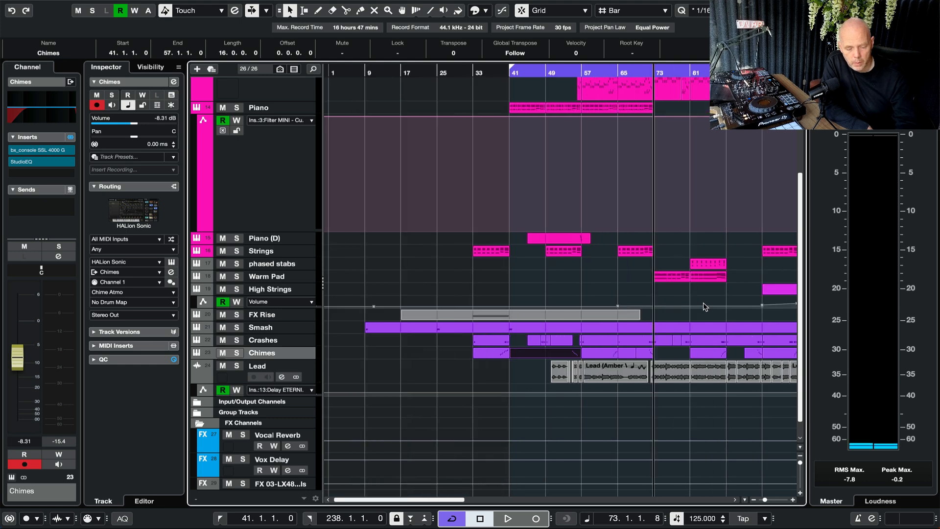
key("g")
key("g")
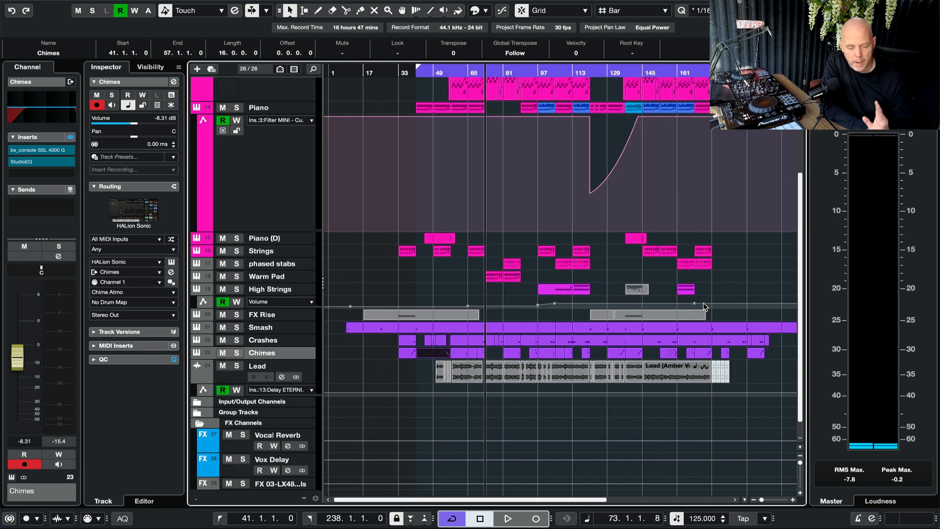
scroll(703, 307, "up", 3)
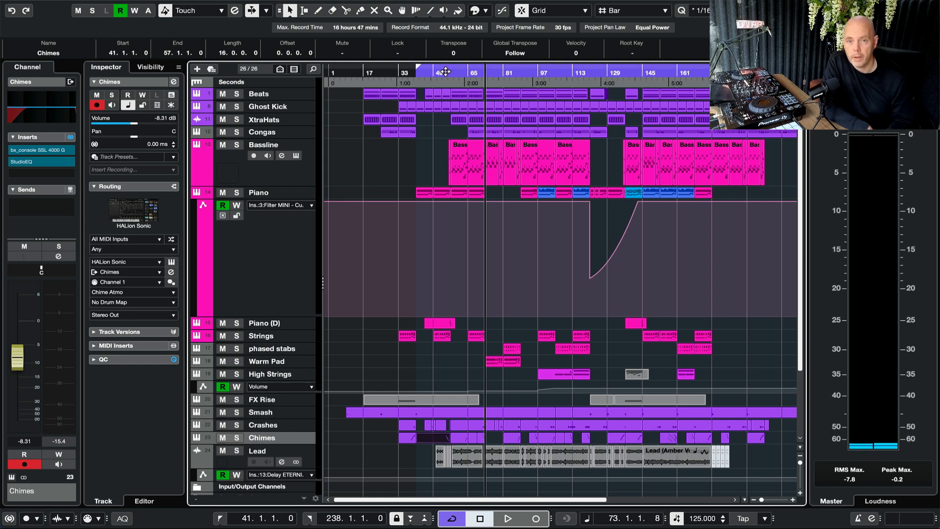
left_click(413, 72)
key("space")
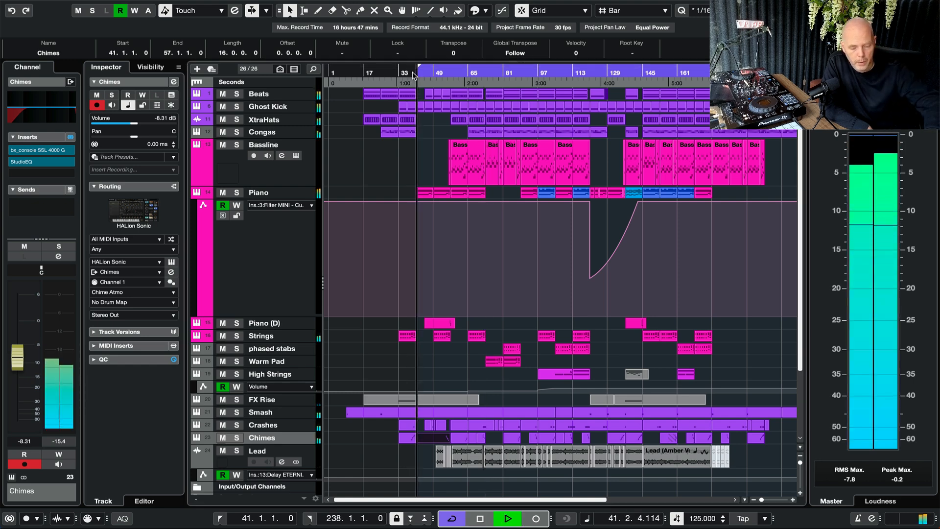
Examine the mixer's channel levels, inserts and EQ curves during playback, close the mixer and stop playback.
key("F3")
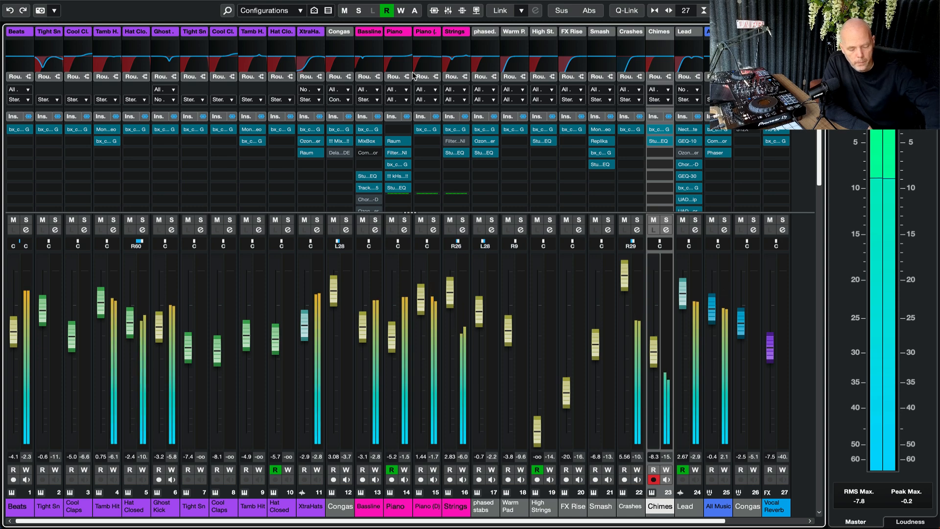
key("F3")
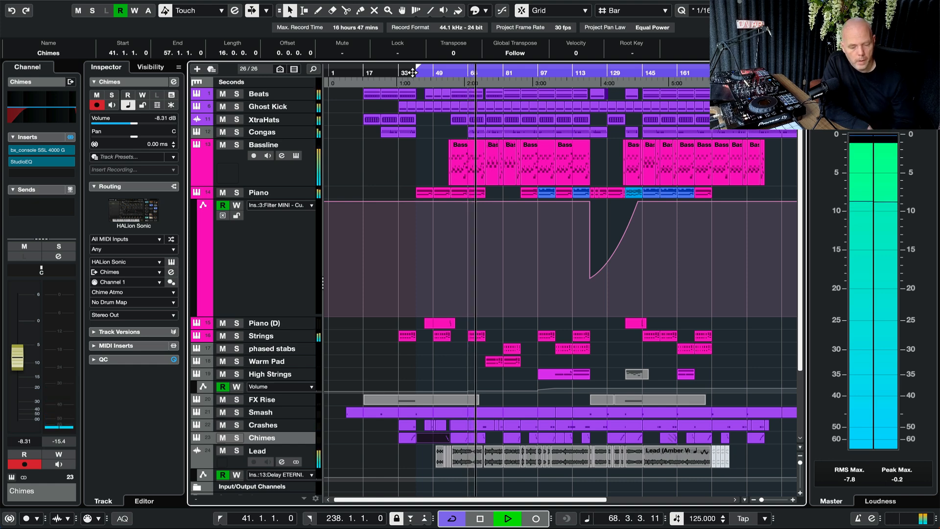
key("space")
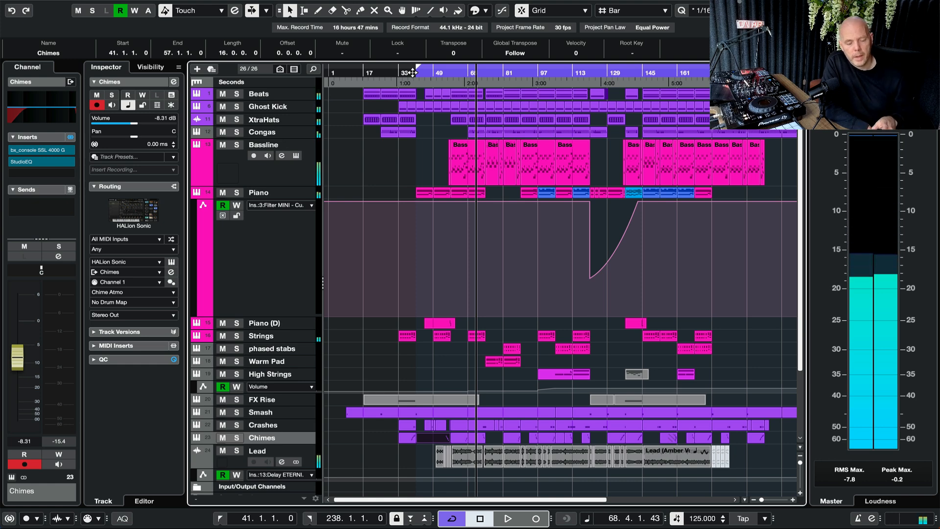